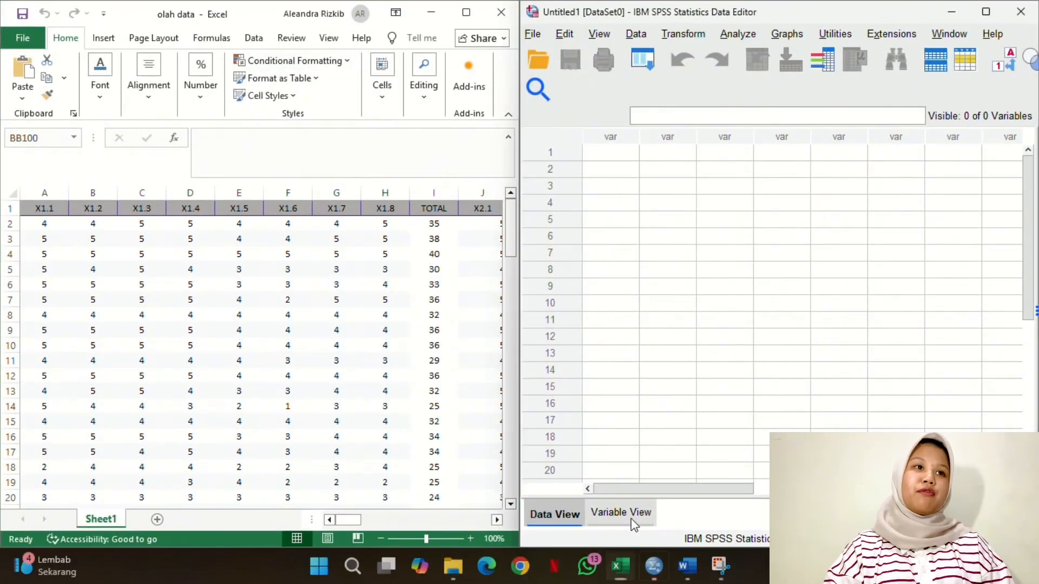
- Define the first three variables in the Variable View as X1.1, X1.2 and X1.3
{"action": "left_click", "coordinate": [632, 519]}
{"action": "left_click", "coordinate": [619, 131]}
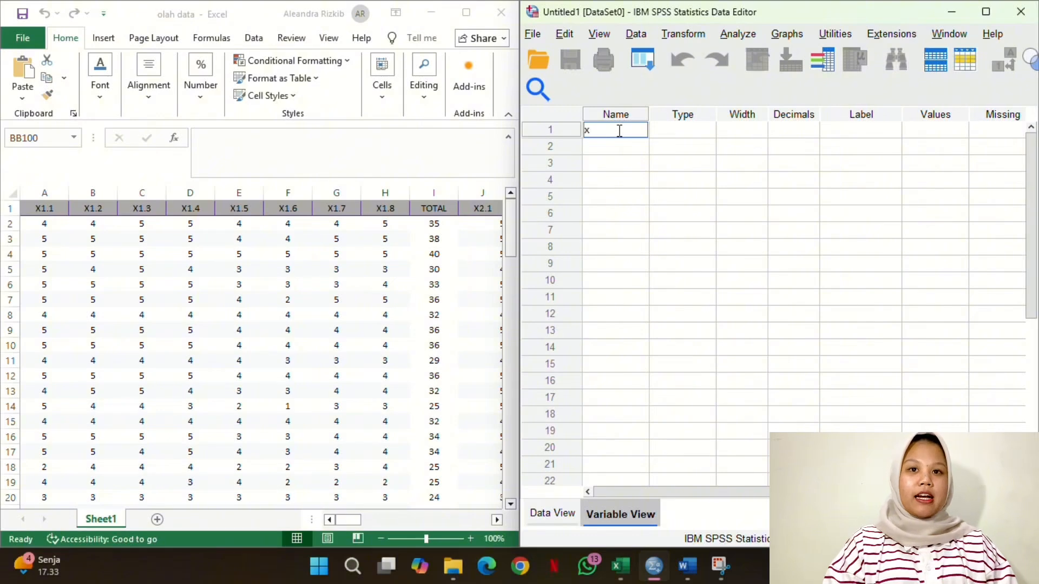
{"action": "type", "text": "X1.1"}
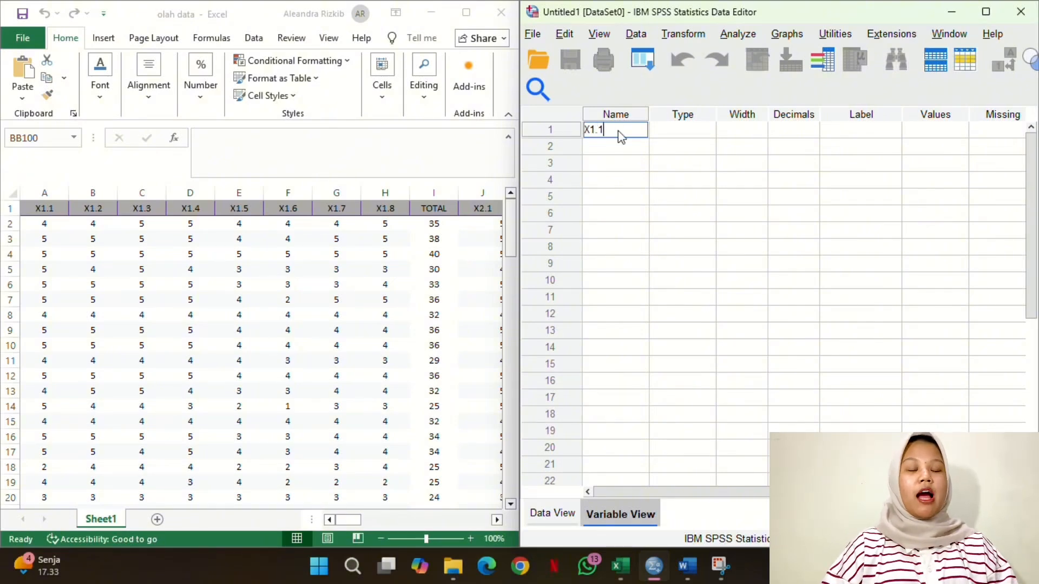
{"action": "key", "text": "Return"}
{"action": "type", "text": "X1"}
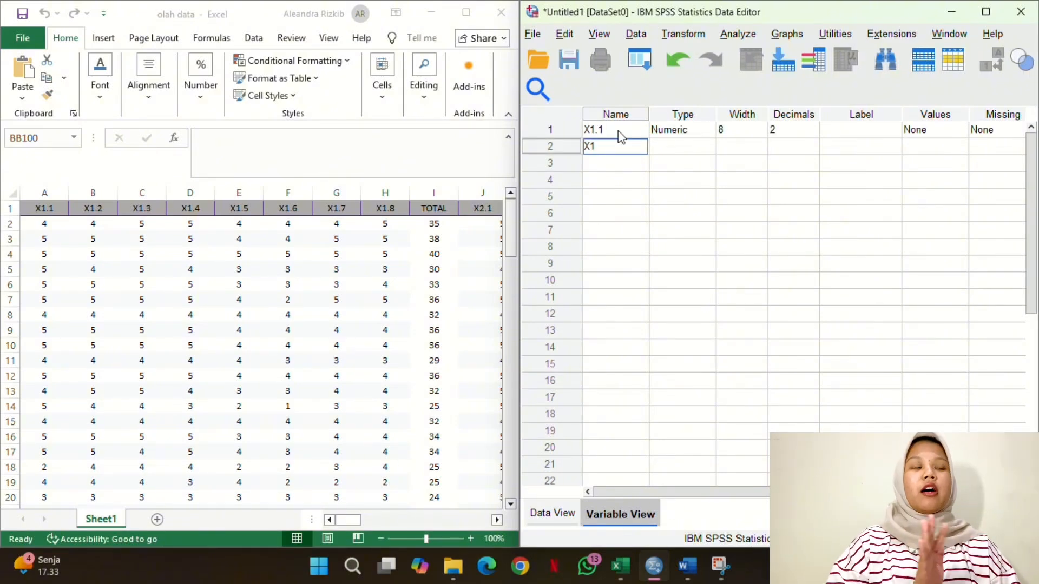
{"action": "type", "text": "."}
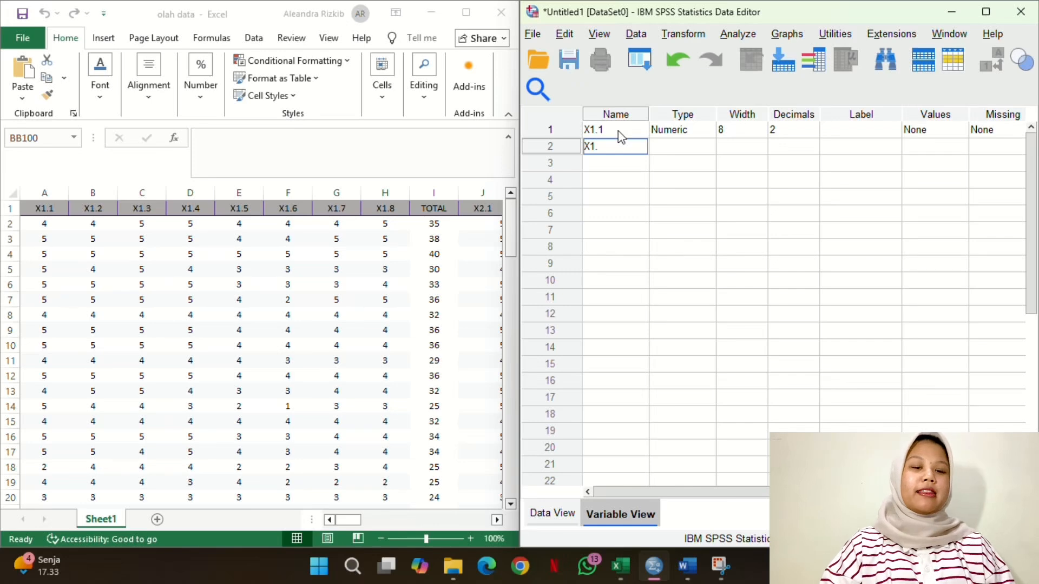
{"action": "type", "text": "2"}
{"action": "key", "text": "Return"}
{"action": "type", "text": "X1.3"}
{"action": "key", "text": "Return"}
- Add the variables X1.4, X1.5, X1.6, X1.7, X1.8 and TOTALX1 below the existing ones
{"action": "type", "text": "X1."}
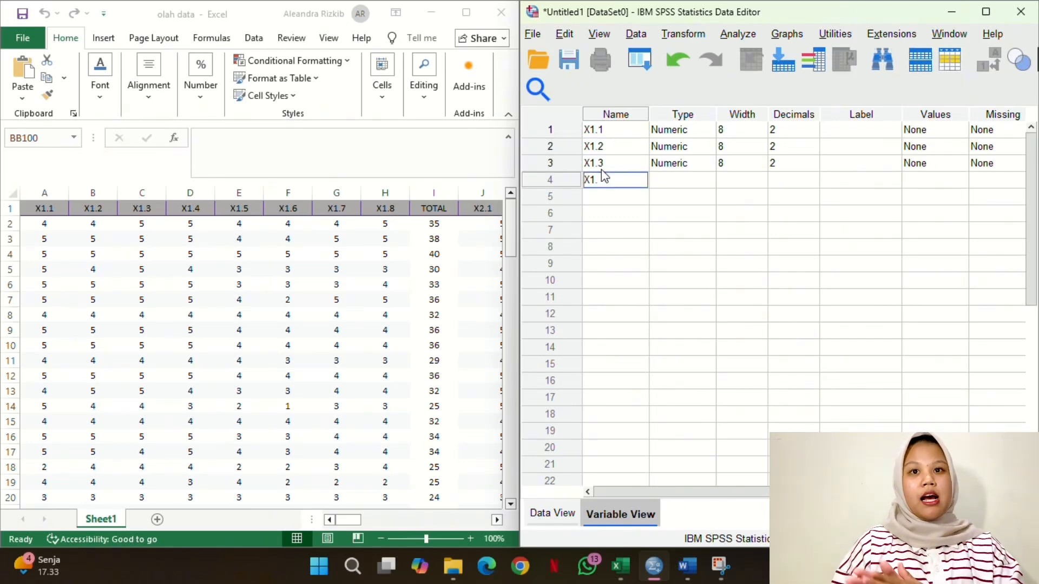
{"action": "type", "text": "4 X1.5"}
{"action": "key", "text": "Return"}
{"action": "type", "text": "X1.6"}
{"action": "key", "text": "Return"}
{"action": "type", "text": "X1.7"}
{"action": "key", "text": "Return"}
{"action": "type", "text": "X1."}
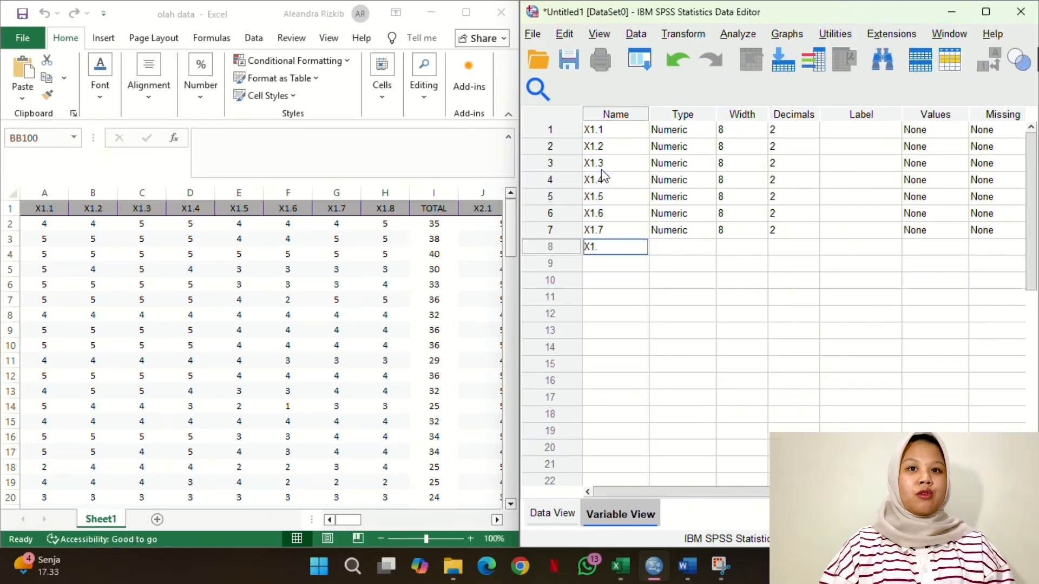
{"action": "type", "text": "8"}
{"action": "key", "text": "Return"}
{"action": "type", "text": "TOTALX1"}
{"action": "key", "text": "Return"}
- Set the number of decimals for variable X1.1 to 0
{"action": "left_click", "coordinate": [739, 130]}
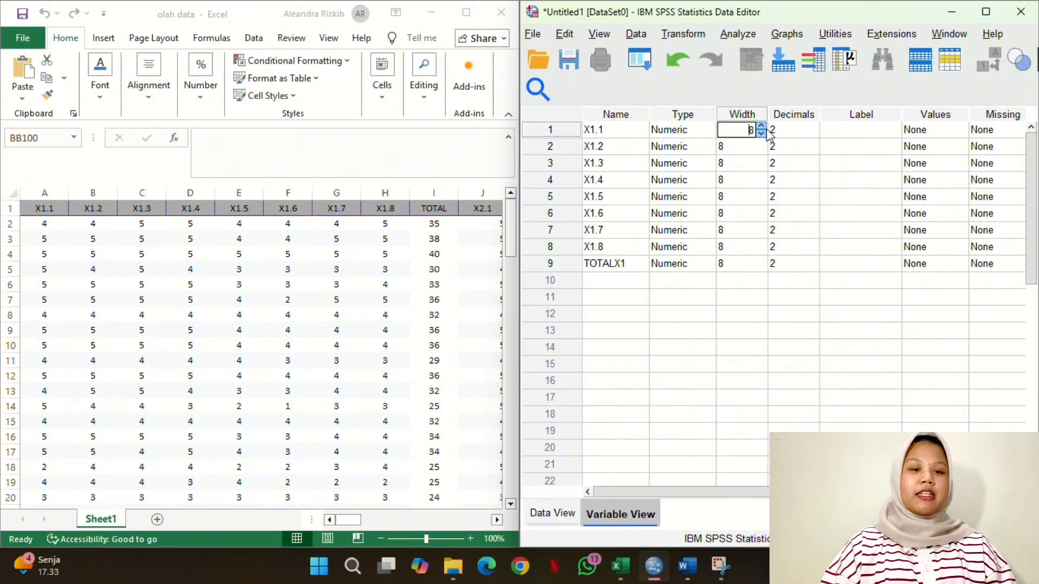
{"action": "left_click", "coordinate": [801, 132]}
{"action": "left_click", "coordinate": [812, 136]}
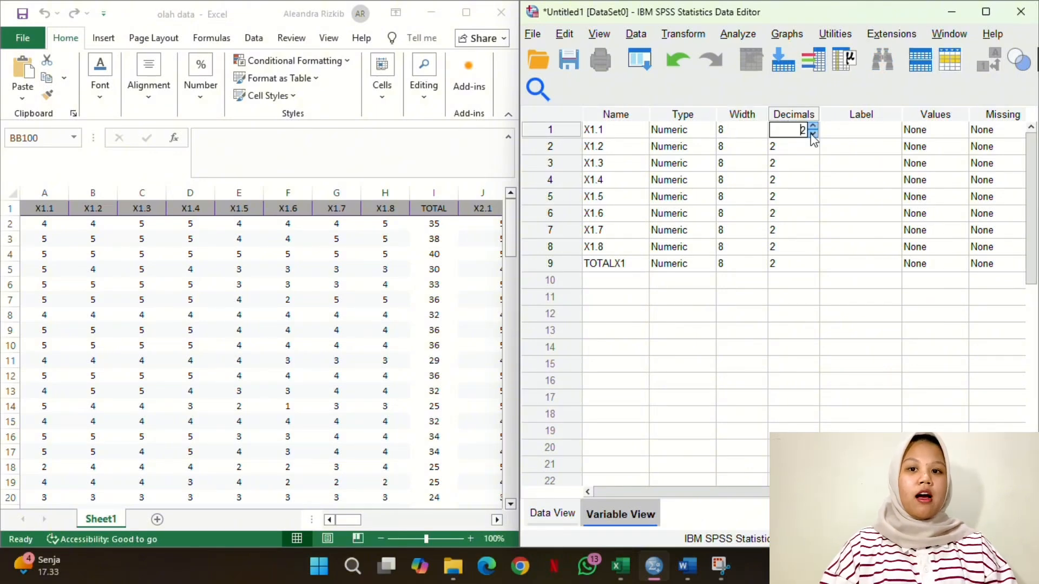
{"action": "left_click", "coordinate": [812, 133]}
{"action": "left_click", "coordinate": [813, 134]}
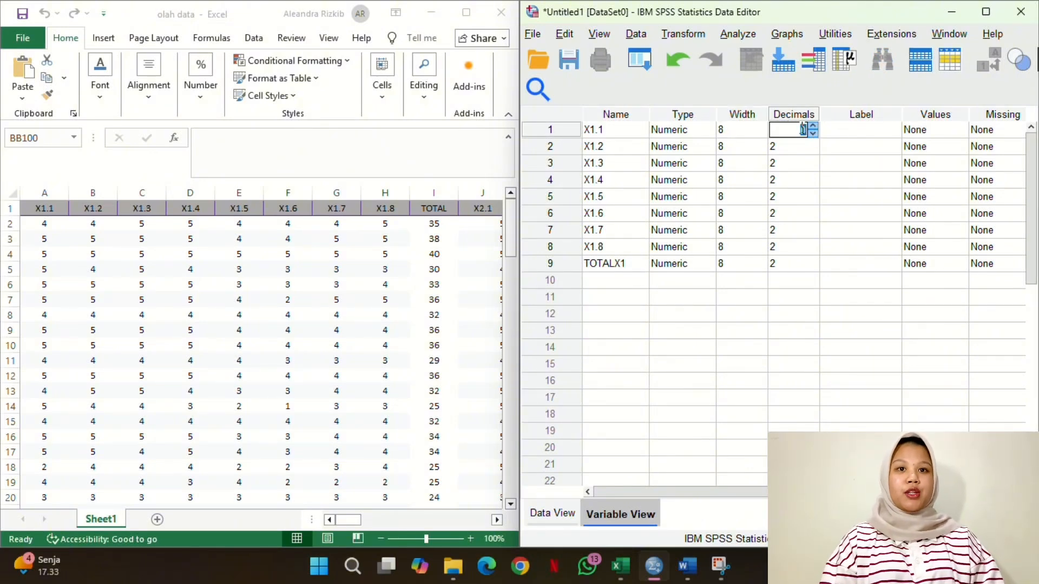
- Set the decimals of the variables X1.2 through X1.8 and TOTALX1 to 0
{"action": "left_click", "coordinate": [800, 146]}
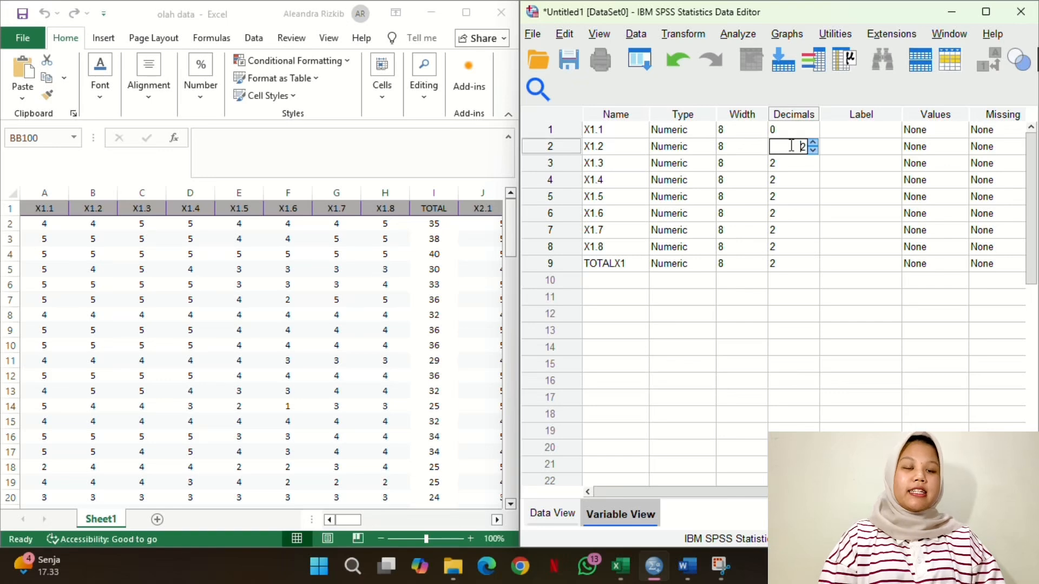
{"action": "type", "text": "0"}
{"action": "left_click", "coordinate": [785, 164]}
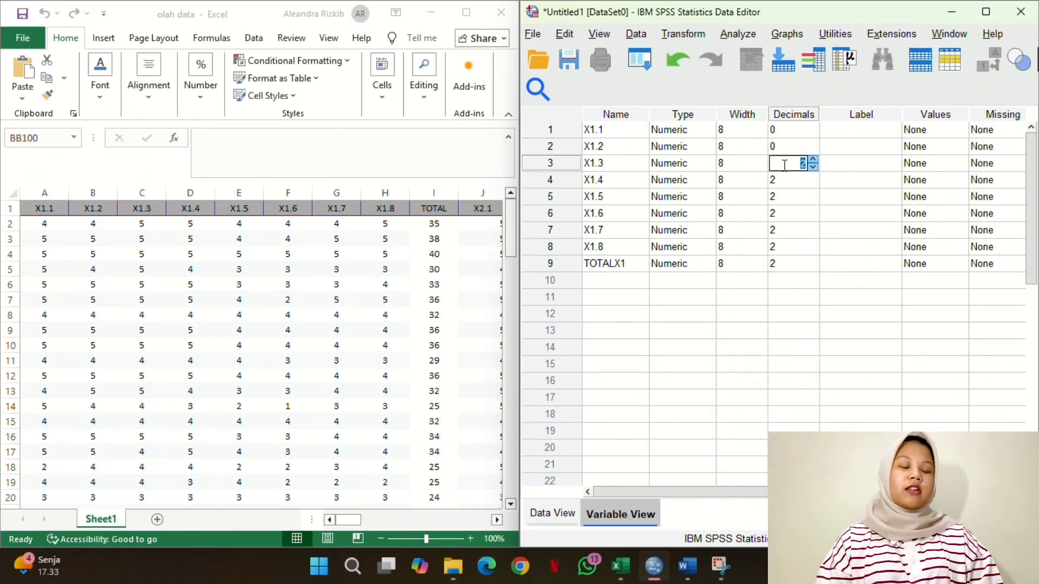
{"action": "type", "text": "0"}
{"action": "left_click", "coordinate": [783, 181]}
{"action": "type", "text": "0"}
{"action": "left_click", "coordinate": [781, 201]}
{"action": "type", "text": "0"}
{"action": "left_click", "coordinate": [783, 216]}
{"action": "type", "text": "0"}
{"action": "left_click", "coordinate": [788, 231]}
{"action": "type", "text": "0"}
{"action": "left_click", "coordinate": [789, 251]}
{"action": "left_click", "coordinate": [792, 263]}
{"action": "type", "text": "0"}
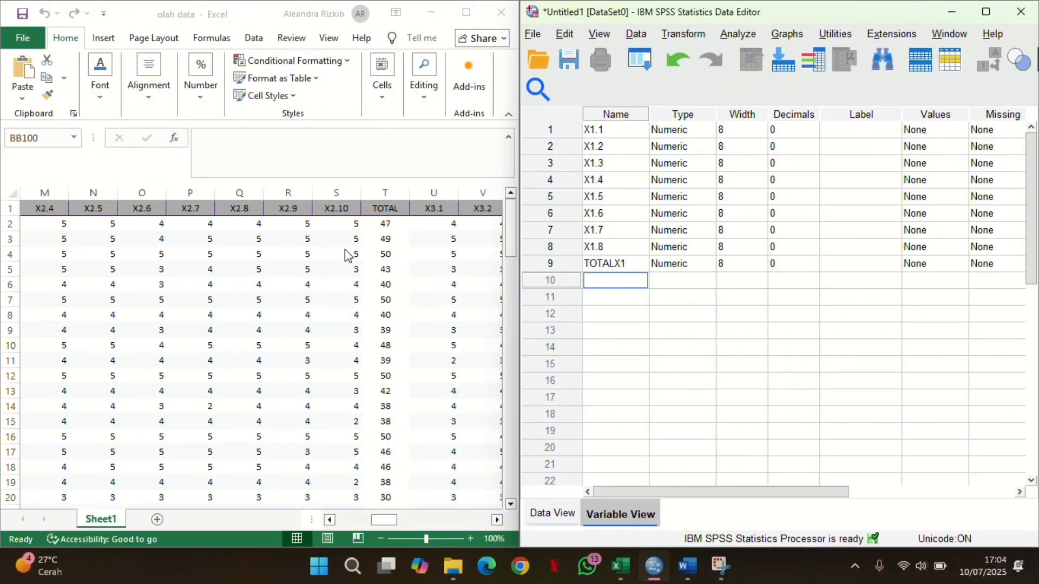
- Add the variables X2.1 through X2.10, followed by TOTALX2, below TOTALX1
{"action": "left_click", "coordinate": [637, 280]}
{"action": "type", "text": "X2.1"}
{"action": "key", "text": "Return"}
{"action": "type", "text": "X2.2 X2.3 X2.4 X2.5 X2.6 X2.7."}
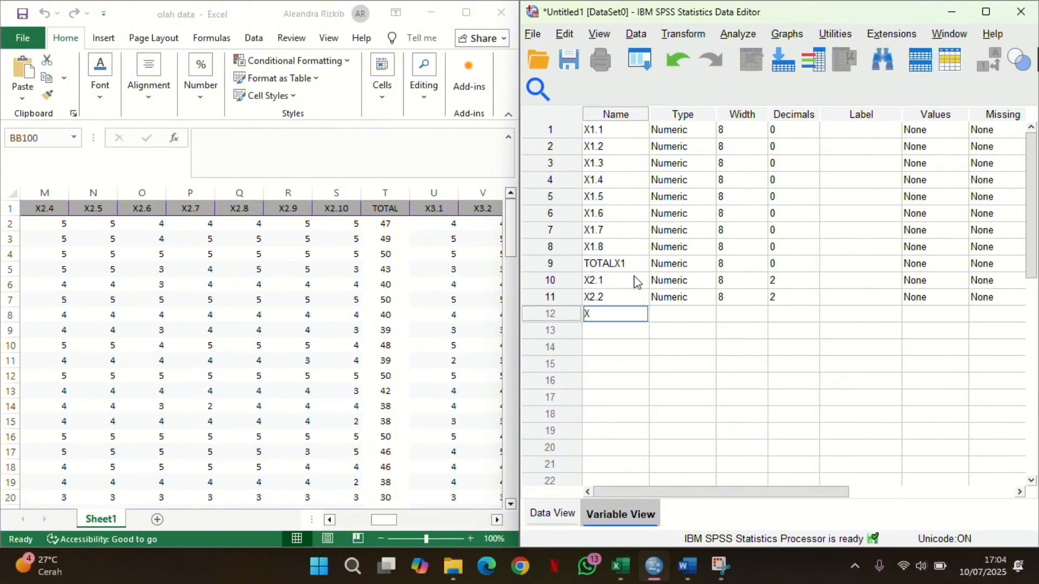
{"action": "key", "text": "Return"}
{"action": "type", "text": "X2.8"}
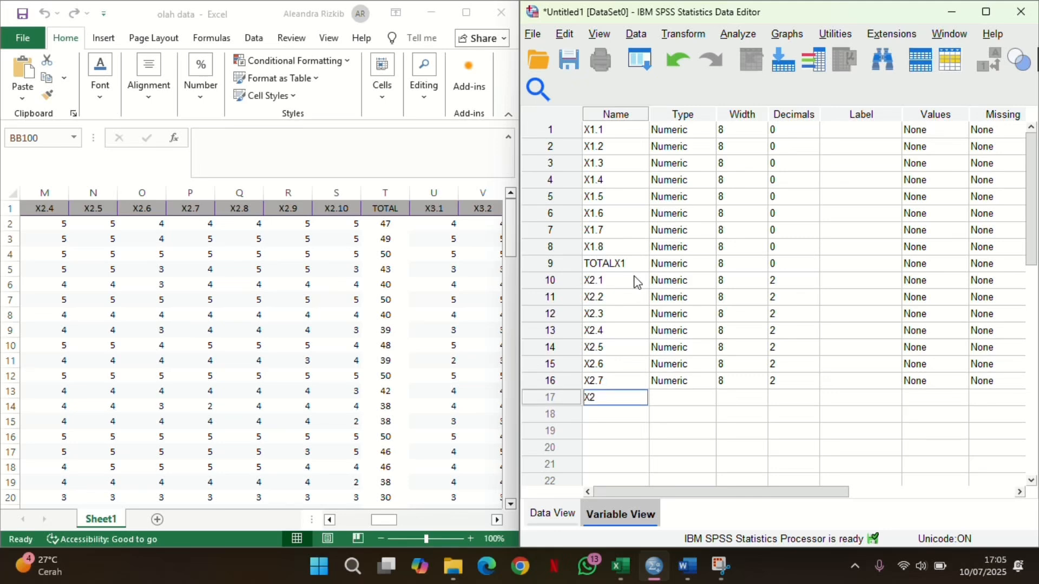
{"action": "key", "text": "Return"}
{"action": "type", "text": "X2.9"}
{"action": "key", "text": "Return"}
{"action": "type", "text": "X2.10"}
{"action": "key", "text": "Return"}
{"action": "type", "text": "TOTALX2"}
{"action": "key", "text": "Return"}
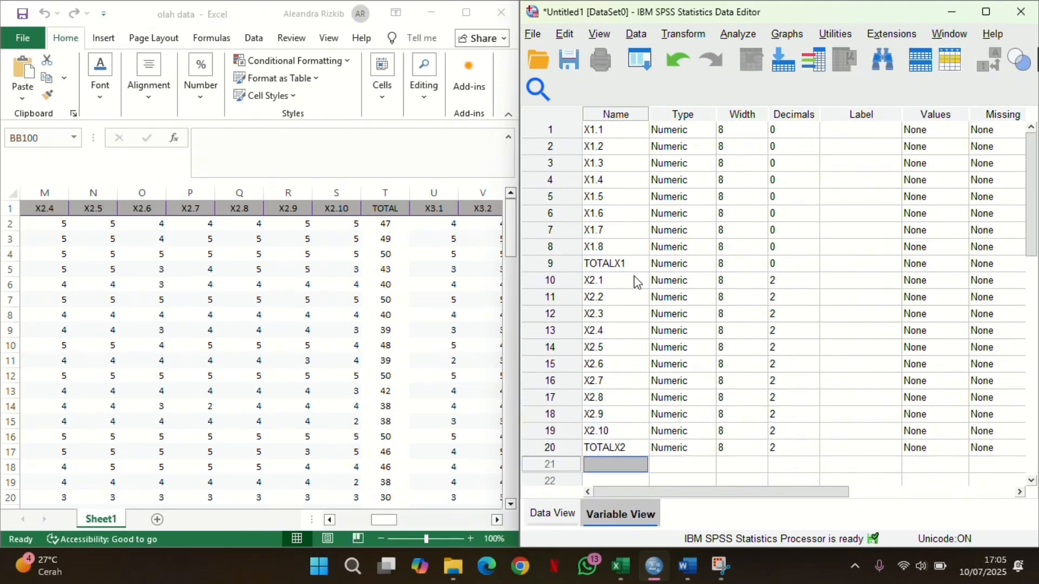
- Try to copy the decimals setting of TOTALX1 to X2.1 through TOTALX2, and undo the changes
{"action": "left_click", "coordinate": [810, 266]}
{"action": "key", "text": "ctrl+c"}
{"action": "left_click_drag", "start_coordinate": [808, 280], "coordinate": [807, 447]}
{"action": "right_click", "coordinate": [808, 447]}
{"action": "left_click", "coordinate": [831, 475]}
{"action": "right_click", "coordinate": [784, 264]}
{"action": "left_click", "coordinate": [796, 280]}
{"action": "mouse_move", "coordinate": [796, 281]}
{"action": "left_mouse_down"}
{"action": "mouse_move", "coordinate": [788, 420]}
{"action": "mouse_move", "coordinate": [804, 265]}
{"action": "left_mouse_up"}
{"action": "right_click", "coordinate": [803, 266]}
{"action": "left_click", "coordinate": [826, 302]}
{"action": "scroll", "coordinate": [790, 308], "scroll_direction": "up", "scroll_amount": 6}
{"action": "double_click", "coordinate": [599, 267]}
{"action": "key", "text": "ctrl+z"}
{"action": "key", "text": "ctrl+z"}
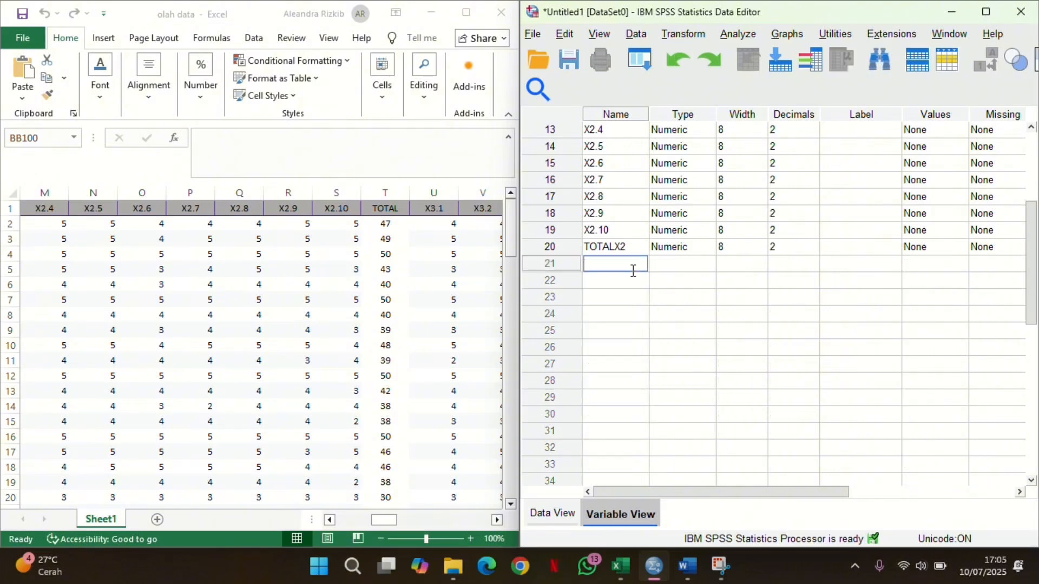
- Add the variables X3.1 through X3.5, followed by TOTALX3, below TOTALX2
{"action": "scroll", "coordinate": [253, 303], "scroll_direction": "right", "scroll_amount": 3}
{"action": "type", "text": "X3.1"}
{"action": "key", "text": "Return"}
{"action": "type", "text": "X3.2"}
{"action": "key", "text": "Return"}
{"action": "type", "text": "X3.3"}
{"action": "key", "text": "Return"}
{"action": "type", "text": "X3.4"}
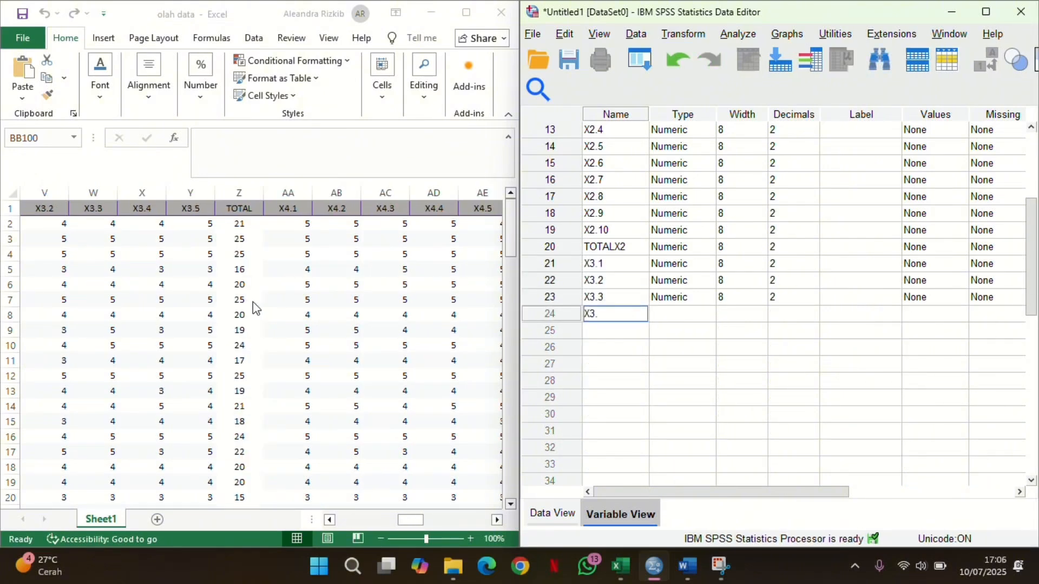
{"action": "key", "text": "Return"}
{"action": "type", "text": "X3.5"}
{"action": "key", "text": "Return"}
{"action": "type", "text": "TOTALX3"}
{"action": "key", "text": "Return"}
{"action": "scroll", "coordinate": [263, 354], "scroll_direction": "right", "scroll_amount": 1}
{"action": "type", "text": "X4.1.X4."}
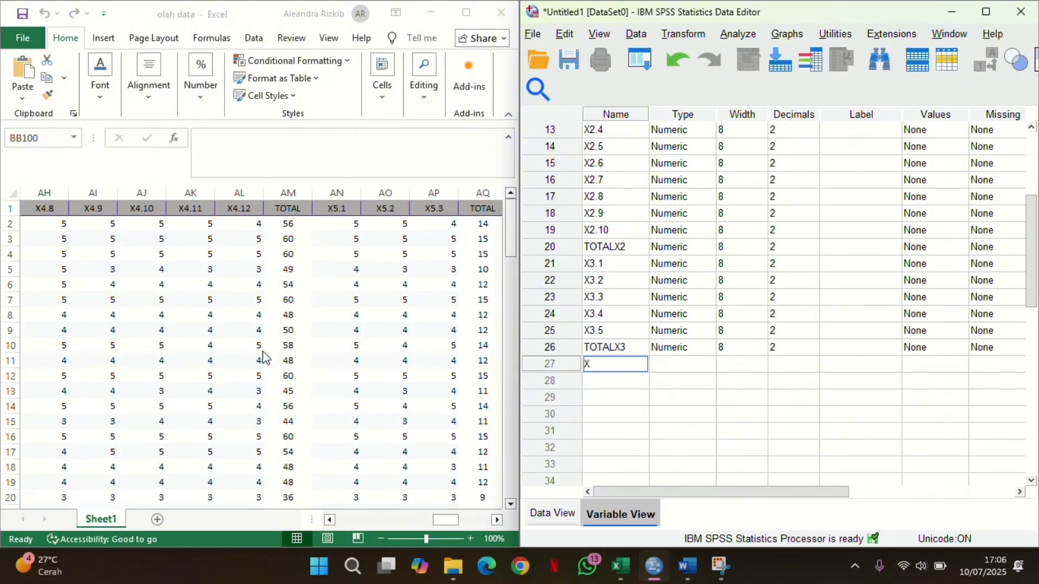
{"action": "key", "text": "Return"}
{"action": "left_click", "coordinate": [778, 307]}
{"action": "left_click", "coordinate": [584, 365]}
- Add the variables X4.1 through X4.6 below TOTALX3
{"action": "type", "text": "X4.1"}
{"action": "key", "text": "Return"}
{"action": "type", "text": "X4.2"}
{"action": "key", "text": "Return"}
{"action": "type", "text": "X4.3"}
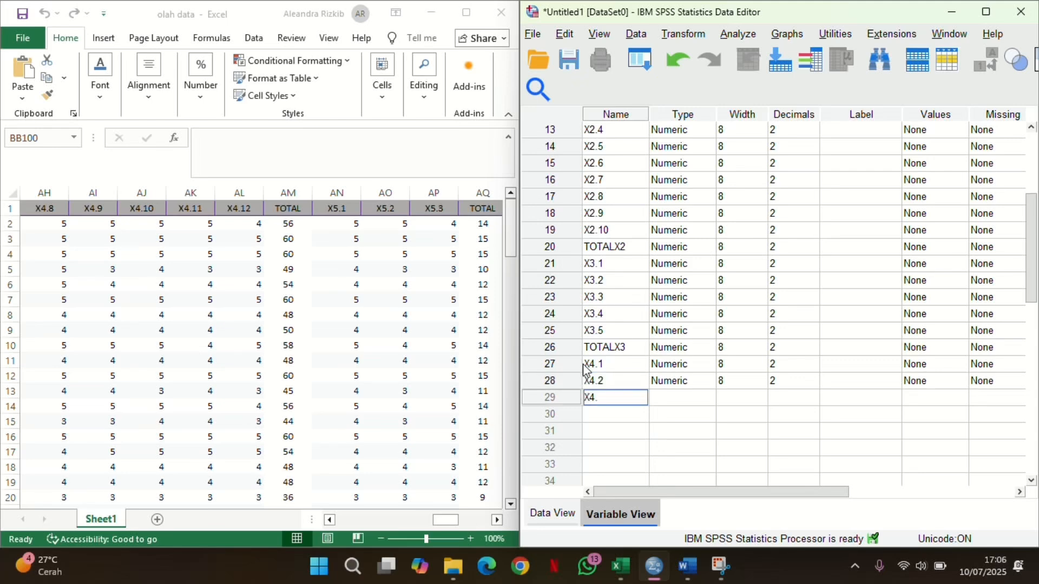
{"action": "key", "text": "Return"}
{"action": "type", "text": "X4.4"}
{"action": "key", "text": "Return"}
{"action": "type", "text": "X4.5"}
{"action": "key", "text": "Return"}
{"action": "type", "text": "X4.6."}
{"action": "key", "text": "BackSpace"}
{"action": "key", "text": "Return"}
- Add the variables X4.7 through X4.12, TOTALX4, X5.1 through X5.3 and TOTALX5 below X4.6
{"action": "type", "text": "X4"}
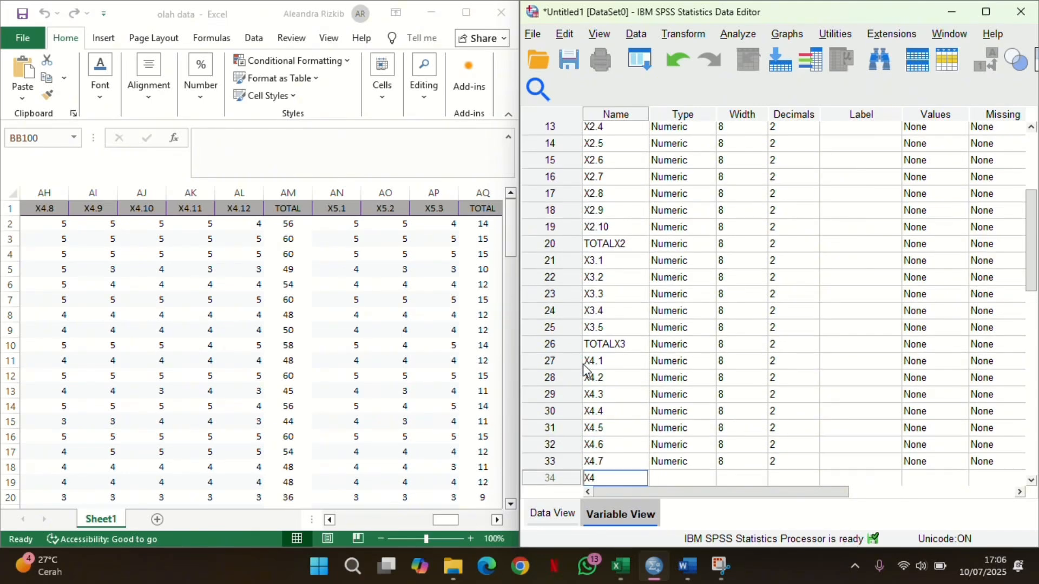
{"action": "type", "text": ".7 X4.8 X4.9 X4.10 X4.11 X4.12 TOTALX4 X5.1 X5.2 X6.3"}
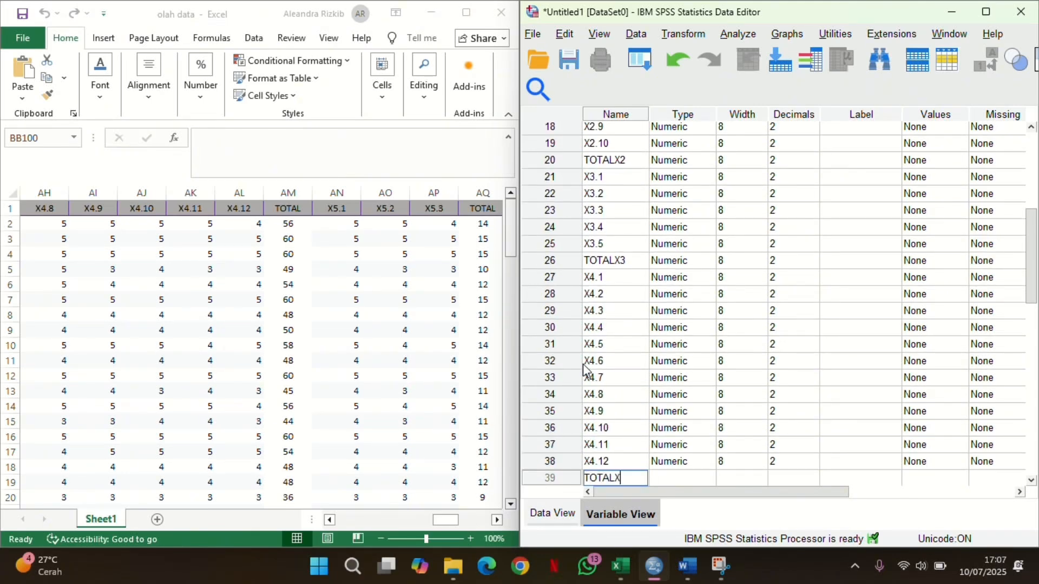
{"action": "key", "text": "Return"}
{"action": "left_click", "coordinate": [602, 461]}
{"action": "type", "text": "X5.3"}
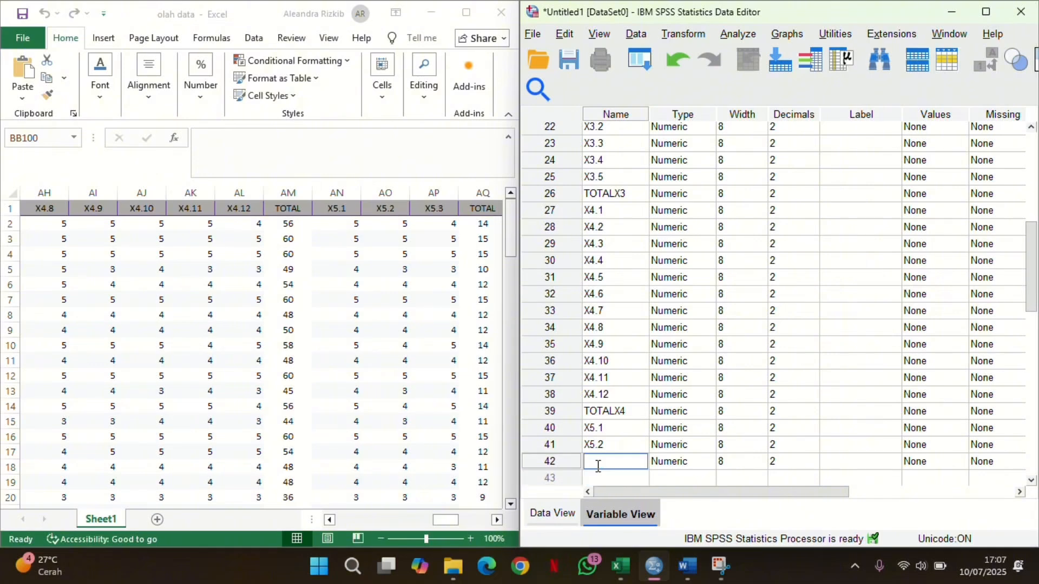
{"action": "key", "text": "Return"}
{"action": "type", "text": "X5.4"}
{"action": "key", "text": "BackSpace"}
{"action": "key", "text": "BackSpace"}
{"action": "key", "text": "BackSpace"}
{"action": "key", "text": "BackSpace"}
{"action": "type", "text": "TOTALX5"}
{"action": "key", "text": "Return"}
- Add the variables Y1 through Y9 below TOTALX5, following the column headings in the worksheet
{"action": "scroll", "coordinate": [353, 366], "scroll_direction": "right", "scroll_amount": 5}
{"action": "type", "text": "Y1 Y2 Y3 YE"}
{"action": "key", "text": "BackSpace"}
{"action": "type", "text": "4 Y5 Y6 Y7 Y8 Y9"}
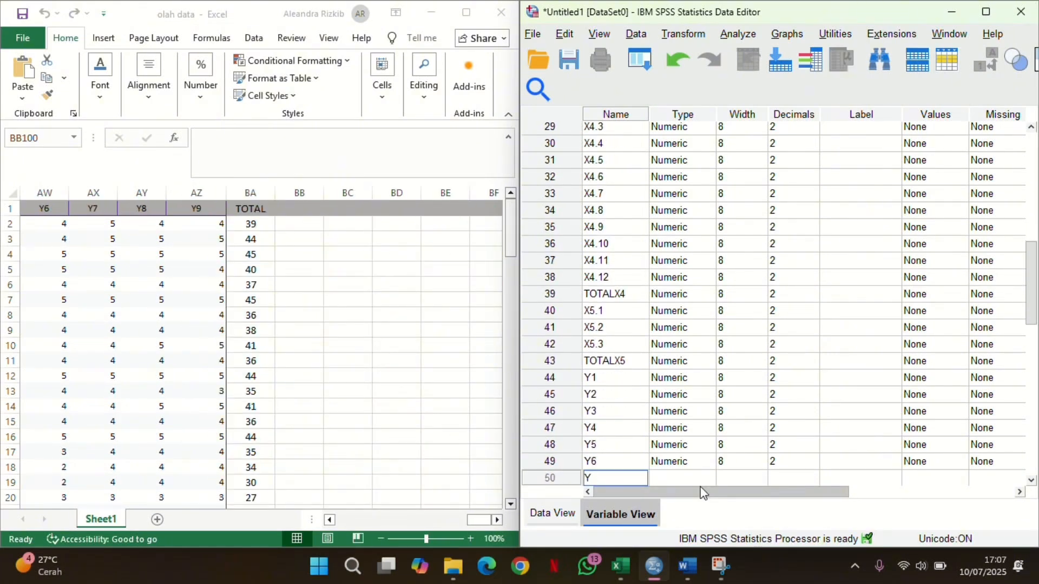
- Copy the 0 decimals setting to all remaining variables from X2.1 down to Y9
{"action": "scroll", "coordinate": [777, 276], "scroll_direction": "up", "scroll_amount": 11}
{"action": "left_click", "coordinate": [803, 232]}
{"action": "right_click", "coordinate": [803, 232]}
{"action": "left_click", "coordinate": [818, 243]}
{"action": "left_click", "coordinate": [790, 180]}
{"action": "scroll", "coordinate": [784, 211], "scroll_direction": "down", "scroll_amount": 8}
{"action": "scroll", "coordinate": [783, 206], "scroll_direction": "up", "scroll_amount": 5}
{"action": "left_click_drag", "start_coordinate": [782, 147], "coordinate": [782, 295]}
{"action": "right_click", "coordinate": [782, 262]}
{"action": "left_click", "coordinate": [793, 293]}
{"action": "scroll", "coordinate": [835, 366], "scroll_direction": "up", "scroll_amount": 13}
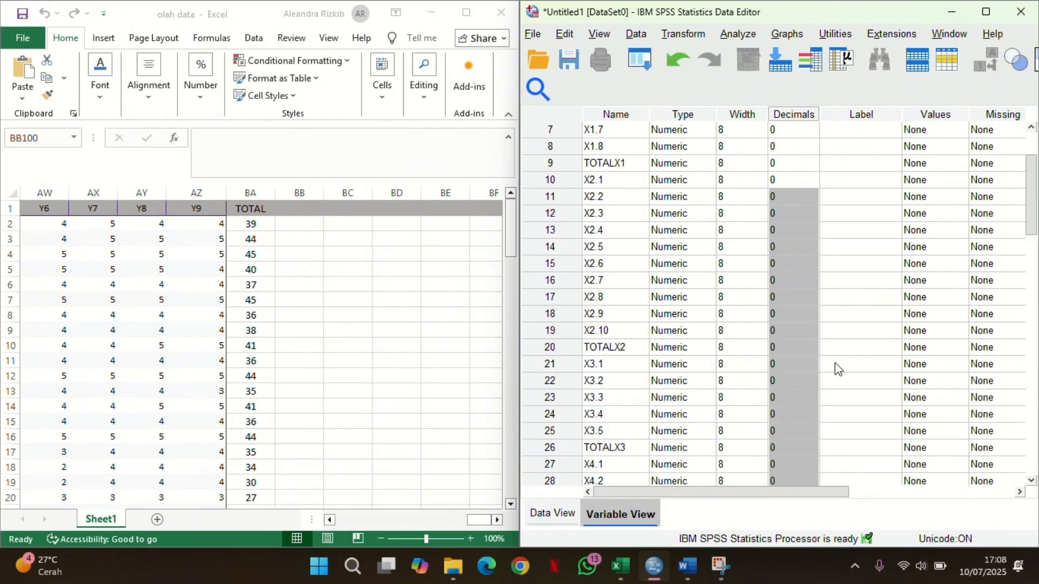
- Set the measure of variable X1.1 to Scale and copy that setting to all the other variables
{"action": "left_click_drag", "start_coordinate": [775, 490], "coordinate": [894, 493]}
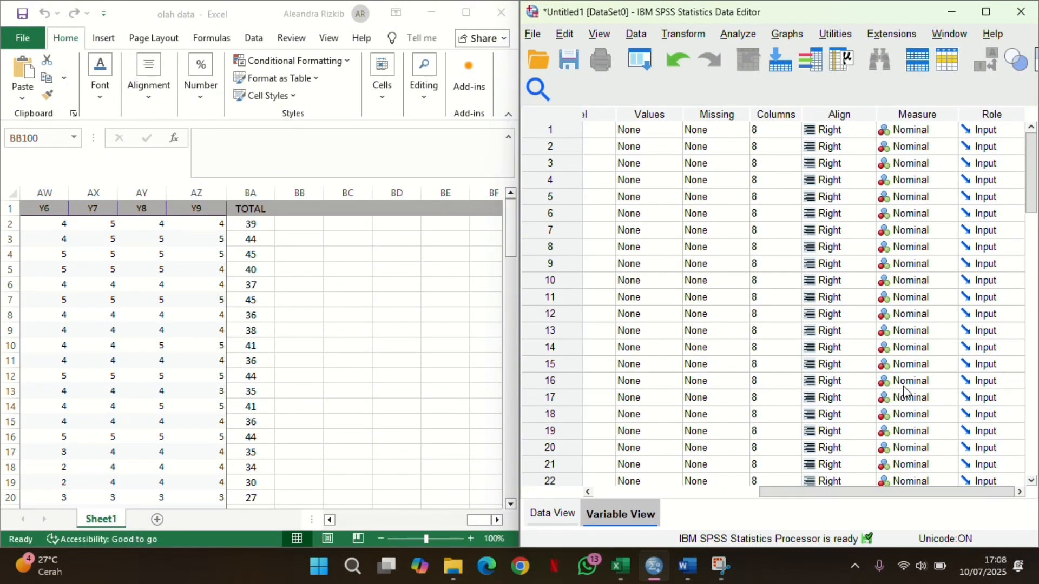
{"action": "left_click", "coordinate": [901, 137]}
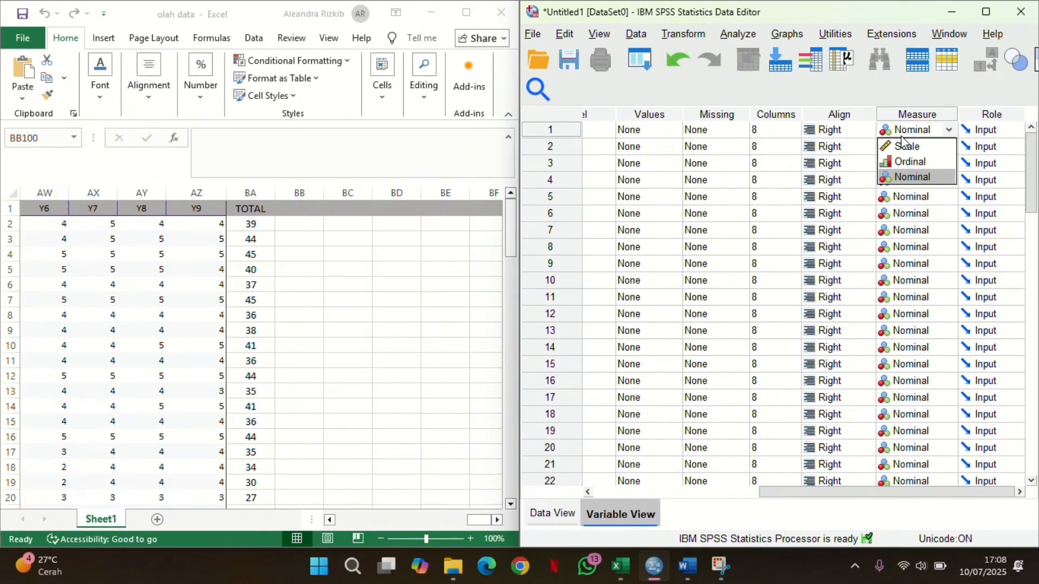
{"action": "left_click", "coordinate": [902, 140]}
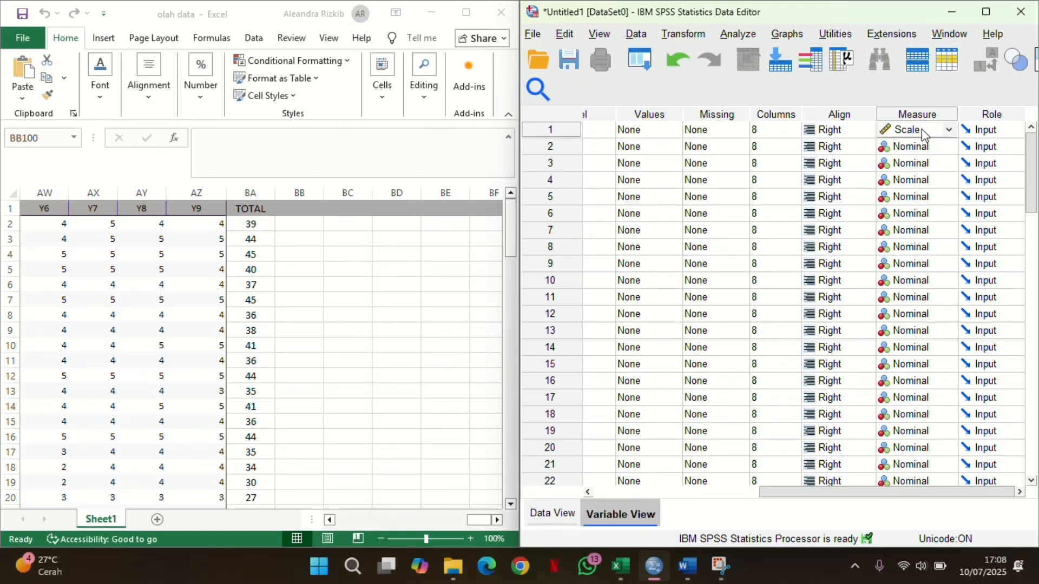
{"action": "left_click", "coordinate": [923, 136]}
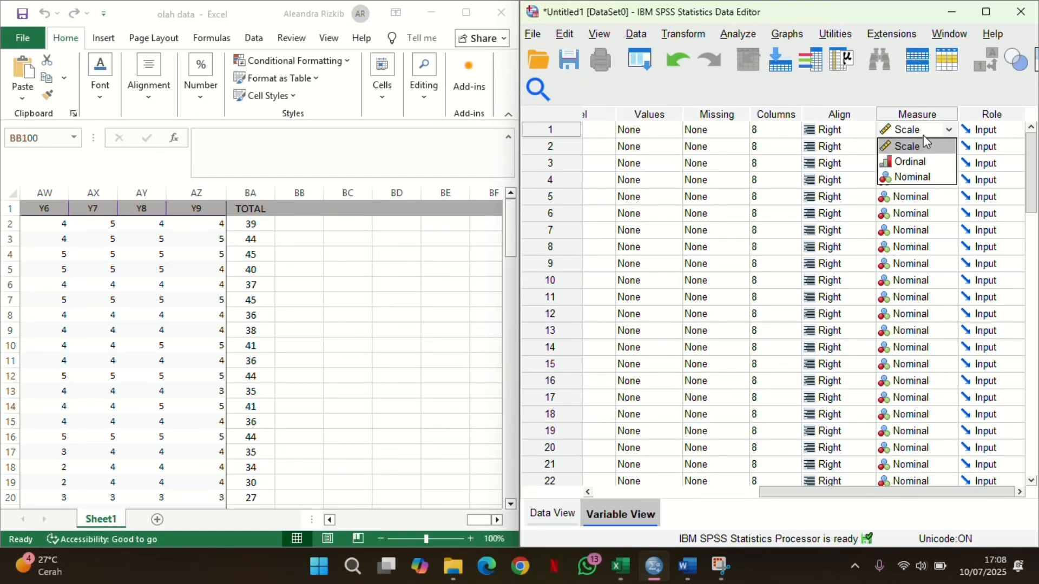
{"action": "left_click", "coordinate": [923, 143]}
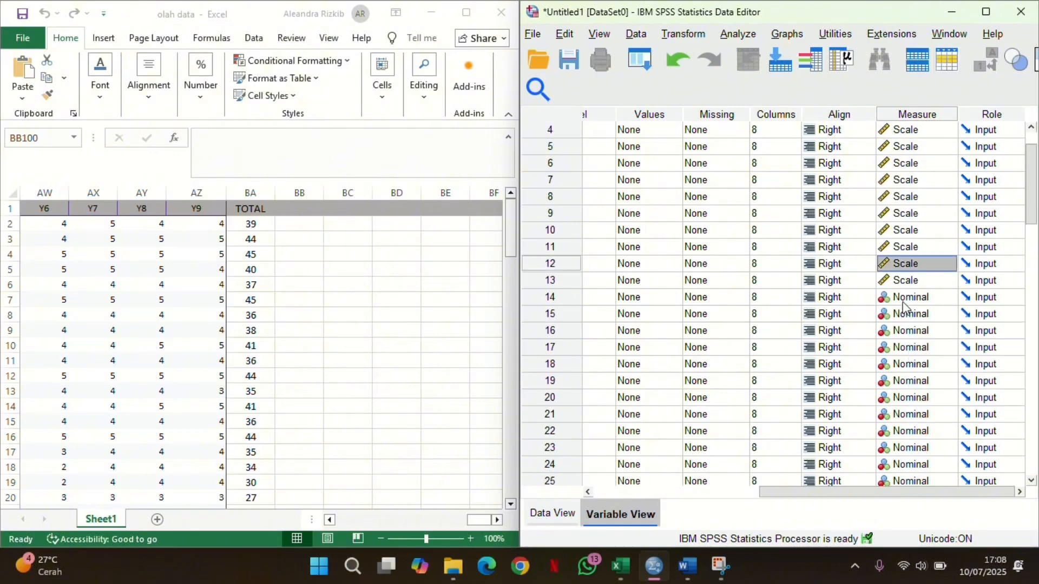
{"action": "left_click_drag", "start_coordinate": [903, 302], "coordinate": [908, 393]}
{"action": "right_click", "coordinate": [912, 361]}
{"action": "left_click", "coordinate": [928, 394]}
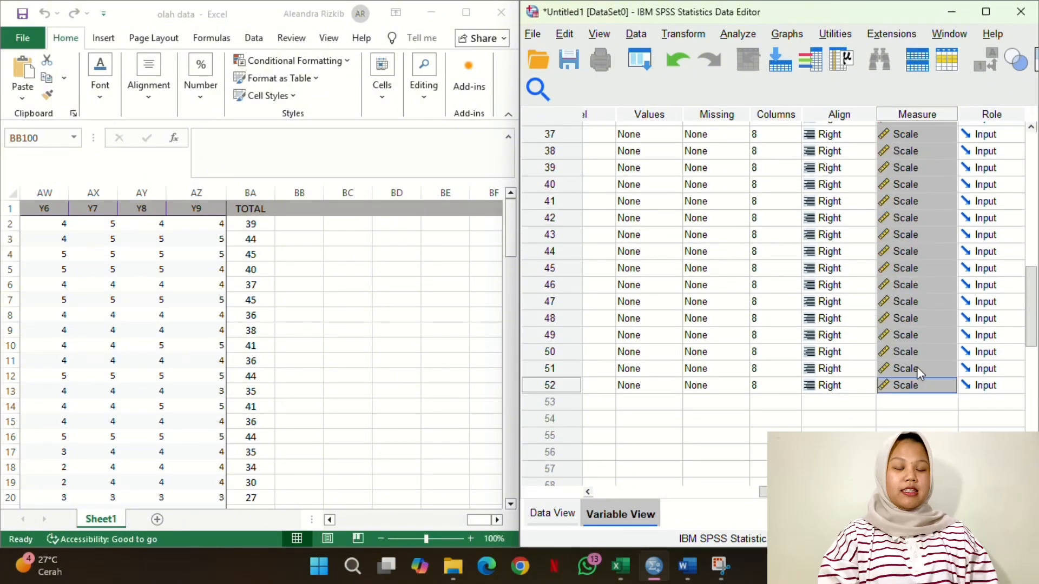
- Return to the beginning of the variable list and switch to the Data View
{"action": "scroll", "coordinate": [916, 367], "scroll_direction": "up", "scroll_amount": 12}
{"action": "left_click", "coordinate": [804, 393]}
{"action": "left_click_drag", "start_coordinate": [817, 492], "coordinate": [651, 493]}
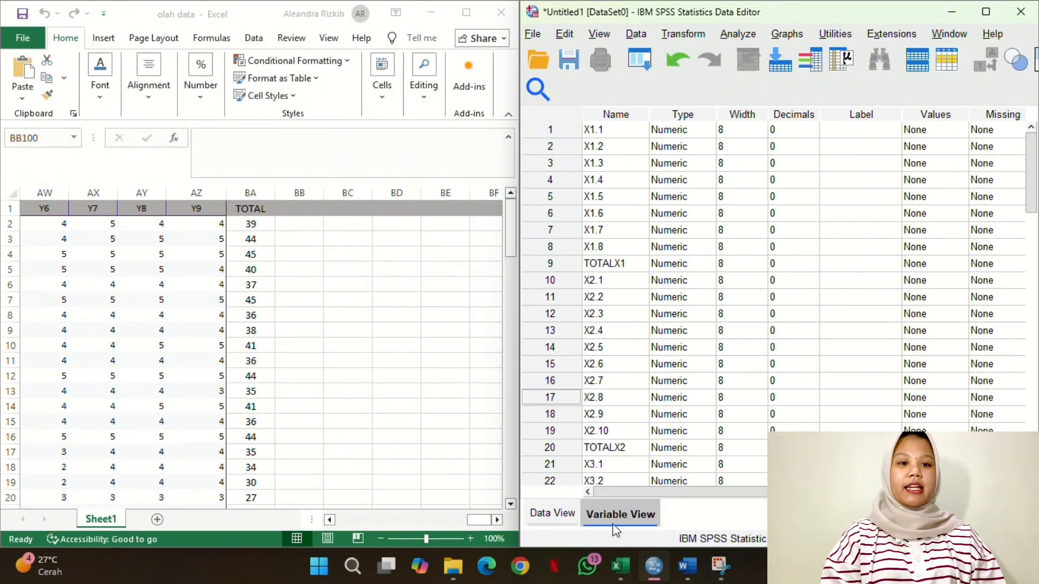
{"action": "left_click", "coordinate": [552, 513]}
- Switch to the olah data workbook in Excel and copy the response data in A2:BA101
{"action": "key", "text": "alt+Tab"}
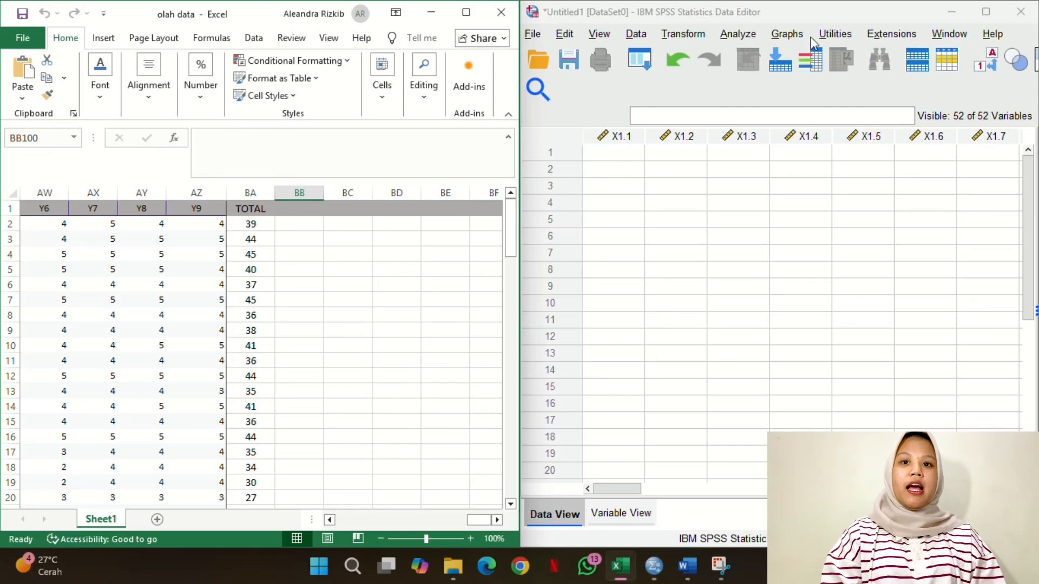
{"action": "left_click", "coordinate": [951, 11]}
{"action": "left_click", "coordinate": [466, 12]}
{"action": "scroll", "coordinate": [642, 227], "scroll_direction": "left", "scroll_amount": 12}
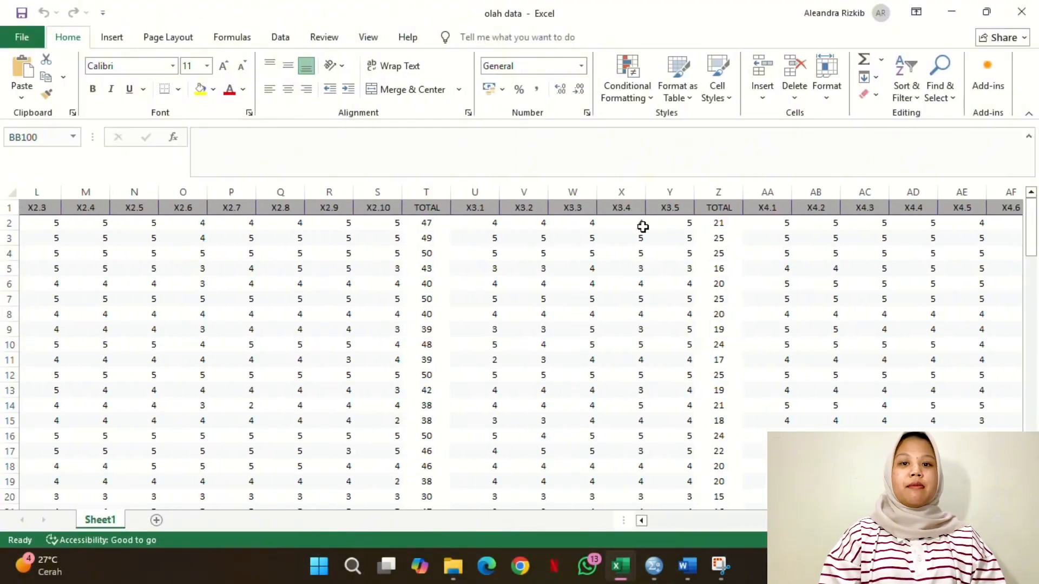
{"action": "scroll", "coordinate": [643, 227], "scroll_direction": "left", "scroll_amount": 4}
{"action": "left_click_drag", "start_coordinate": [43, 222], "coordinate": [931, 481]}
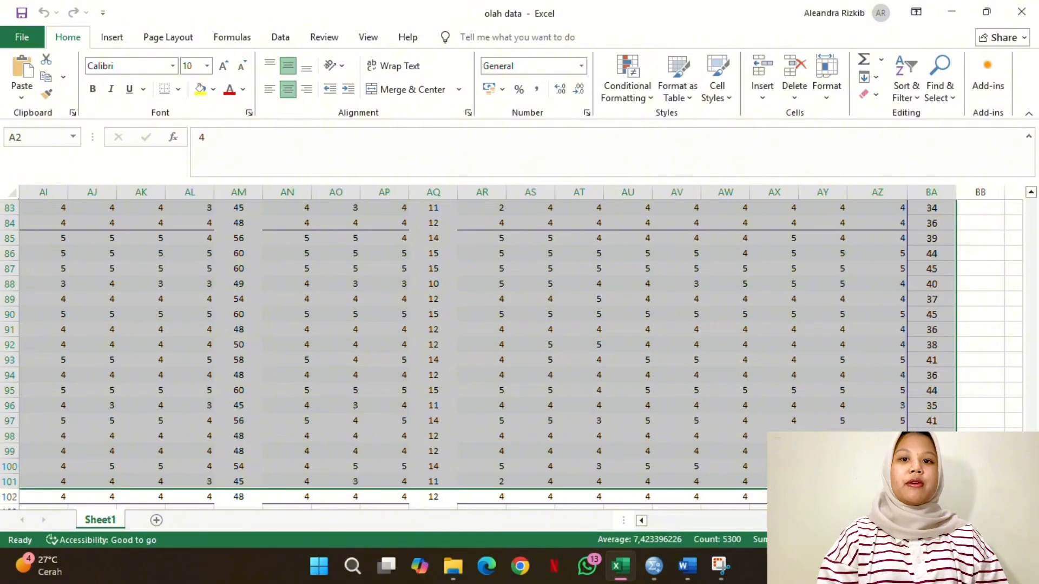
{"action": "key", "text": "ctrl+c"}
- Switch to the SPSS dataset, paste the copied response data starting at row 1 of X1.1, and check the filled rows and columns
{"action": "left_click", "coordinate": [654, 566]}
{"action": "left_click", "coordinate": [988, 9]}
{"action": "left_click", "coordinate": [95, 117]}
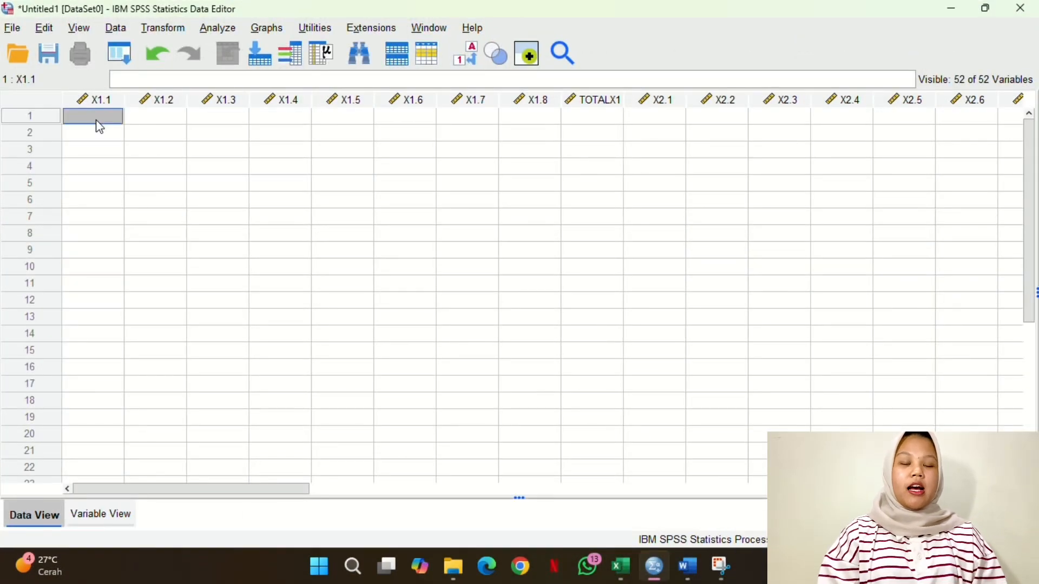
{"action": "right_click", "coordinate": [98, 123]}
{"action": "left_click", "coordinate": [127, 213]}
{"action": "scroll", "coordinate": [342, 247], "scroll_direction": "down", "scroll_amount": 20}
{"action": "scroll", "coordinate": [342, 247], "scroll_direction": "down", "scroll_amount": 5}
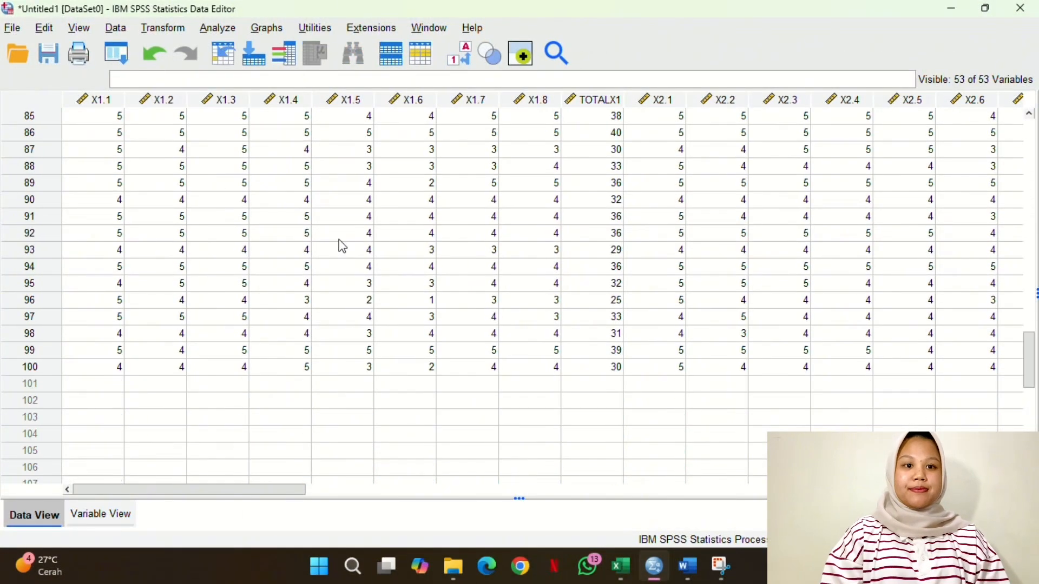
{"action": "left_click_drag", "start_coordinate": [265, 490], "coordinate": [665, 515]}
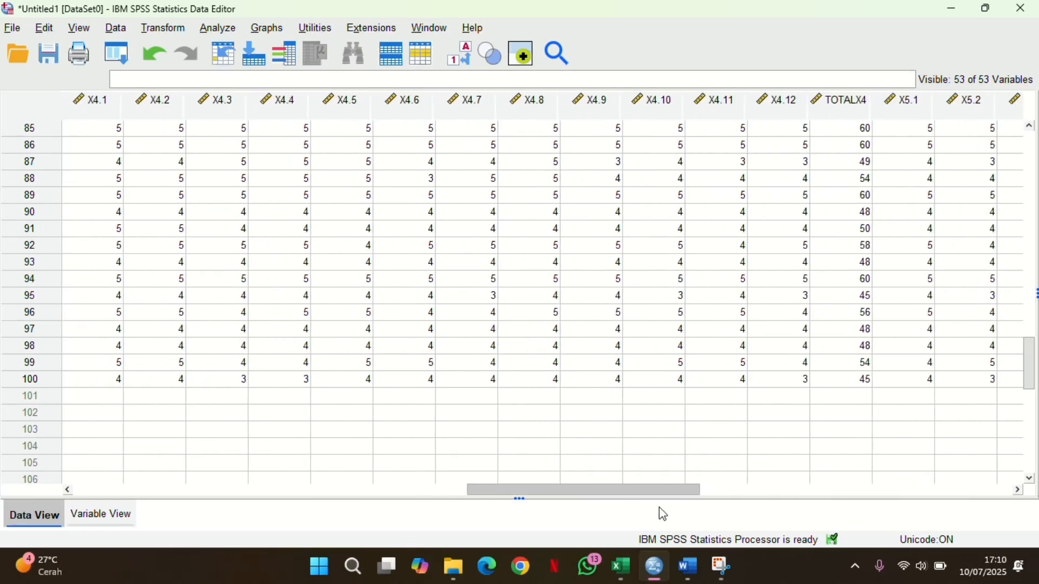
{"action": "scroll", "coordinate": [475, 319], "scroll_direction": "up", "scroll_amount": 20}
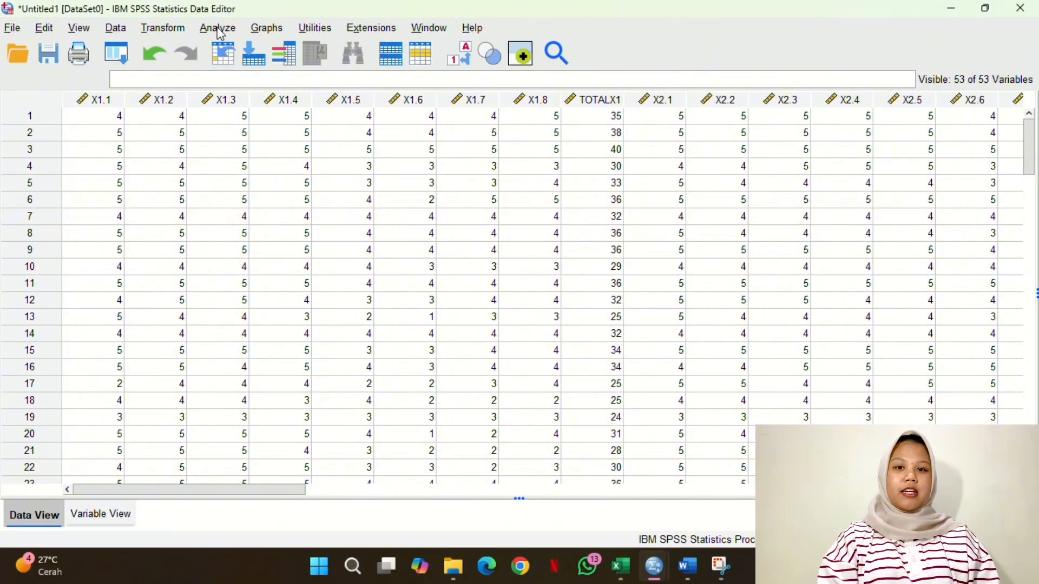
- Start a Linear Regression analysis and add TOTALX1 and TOTALX2 as independent variables
{"action": "left_click", "coordinate": [219, 30]}
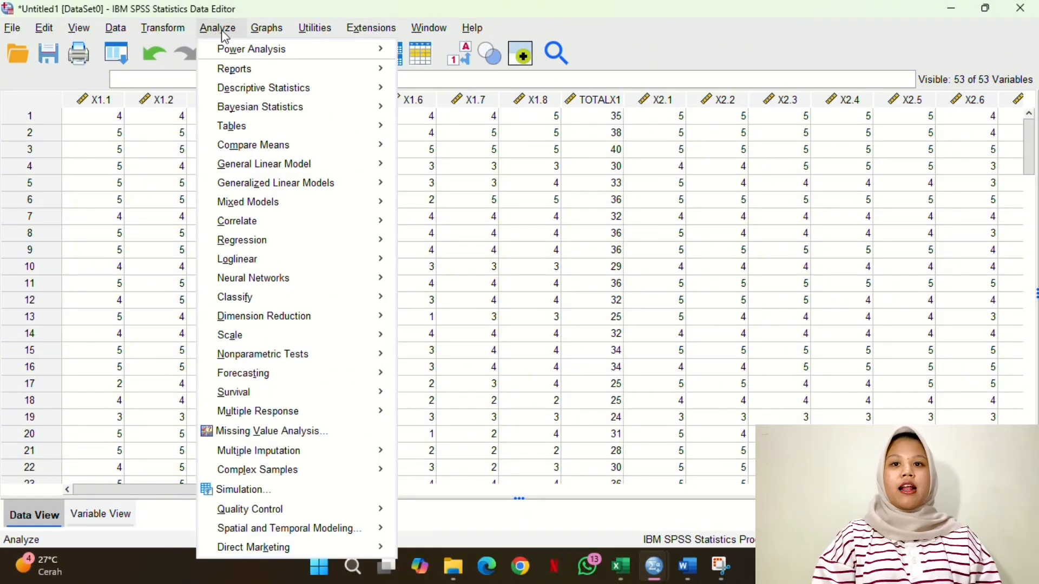
{"action": "mouse_move", "coordinate": [323, 242]}
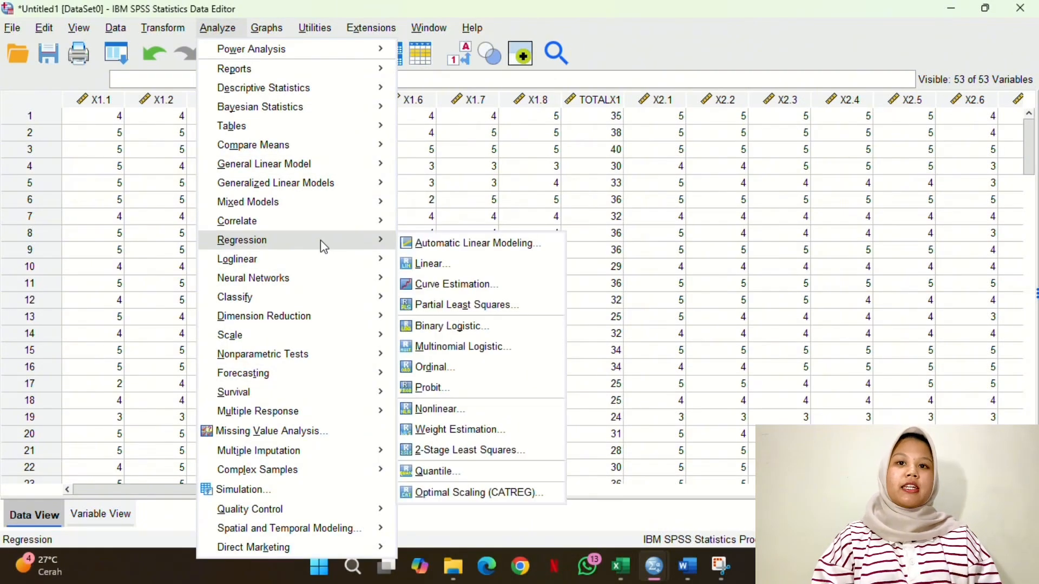
{"action": "left_click", "coordinate": [421, 264]}
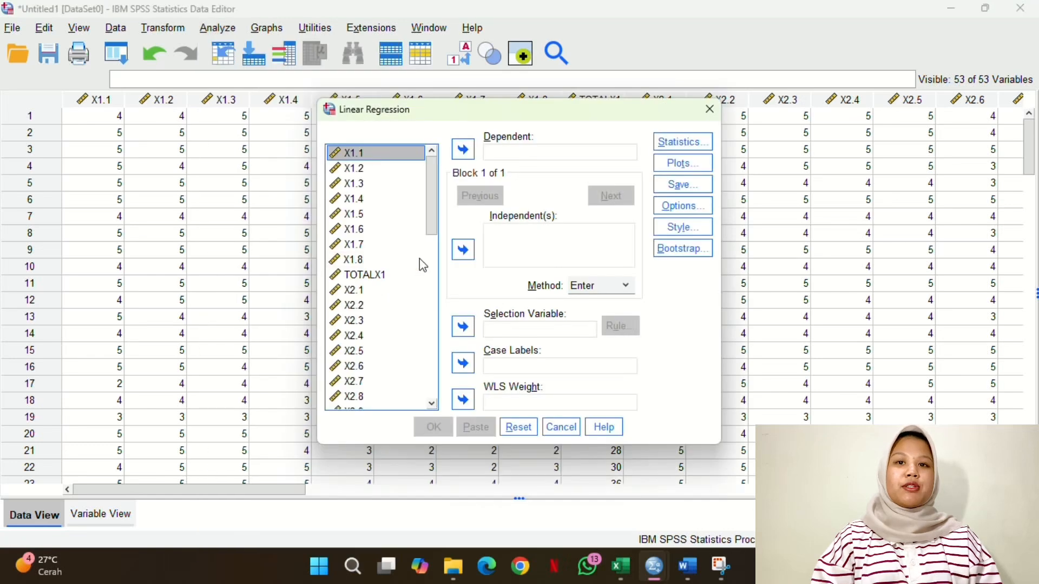
{"action": "left_click", "coordinate": [373, 276]}
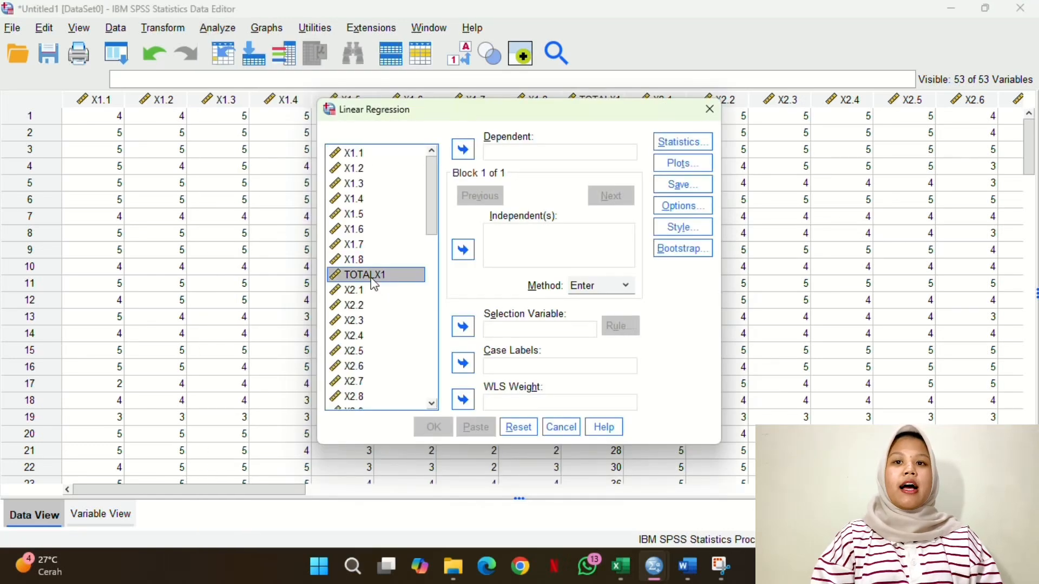
{"action": "left_click", "coordinate": [463, 250]}
{"action": "scroll", "coordinate": [403, 372], "scroll_direction": "down", "scroll_amount": 2}
{"action": "left_click", "coordinate": [406, 350]}
{"action": "left_click", "coordinate": [462, 250]}
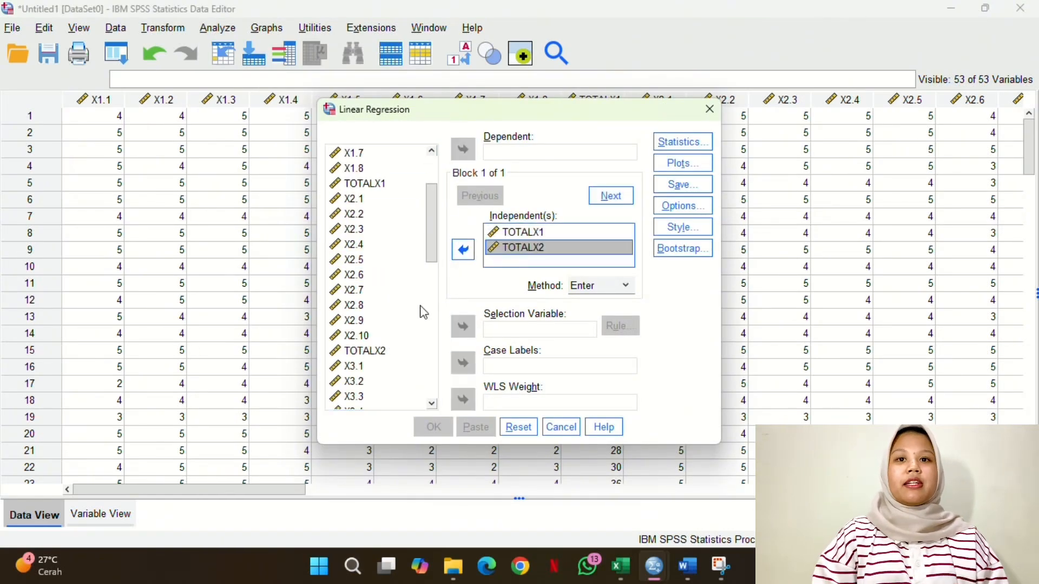
- Add TOTALX3, TOTALX4 and TOTALX5 to the regression's independent variables
{"action": "scroll", "coordinate": [420, 309], "scroll_direction": "down", "scroll_amount": 3}
{"action": "left_click", "coordinate": [382, 307]}
{"action": "left_click", "coordinate": [463, 250]}
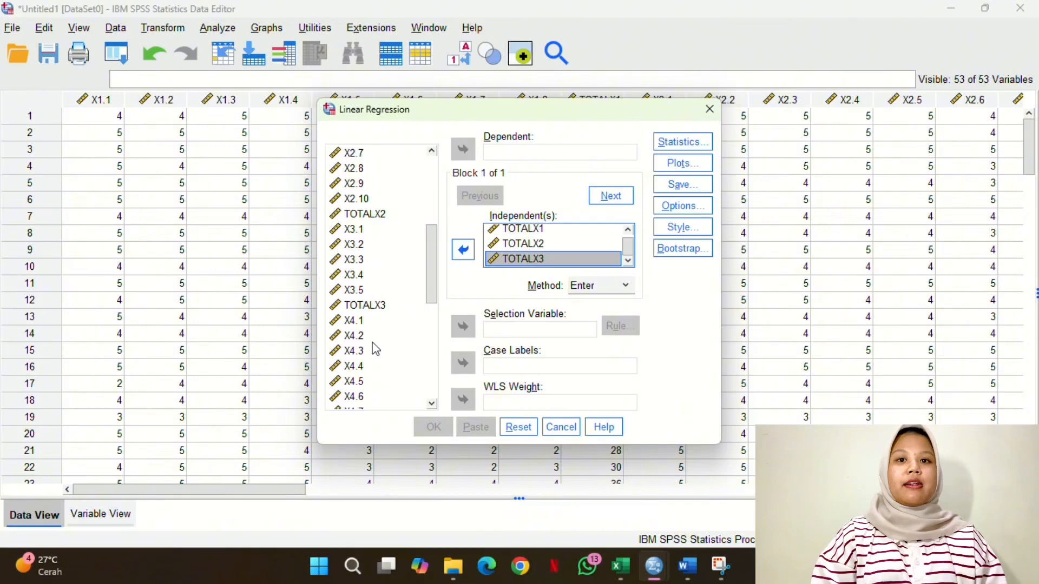
{"action": "scroll", "coordinate": [378, 340], "scroll_direction": "down", "scroll_amount": 5}
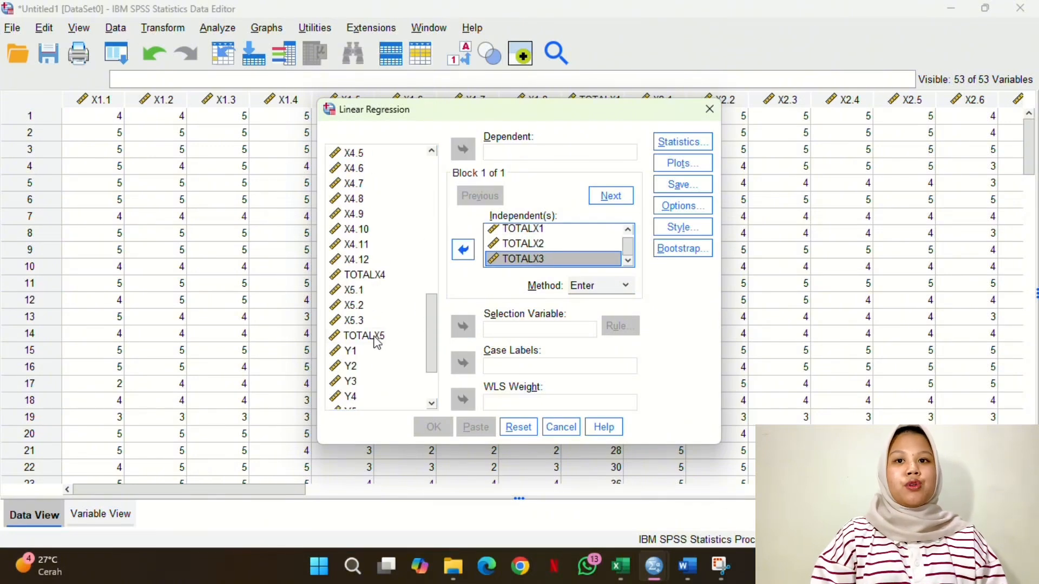
{"action": "left_click", "coordinate": [372, 290]}
{"action": "left_click", "coordinate": [390, 275]}
{"action": "left_click", "coordinate": [463, 249]}
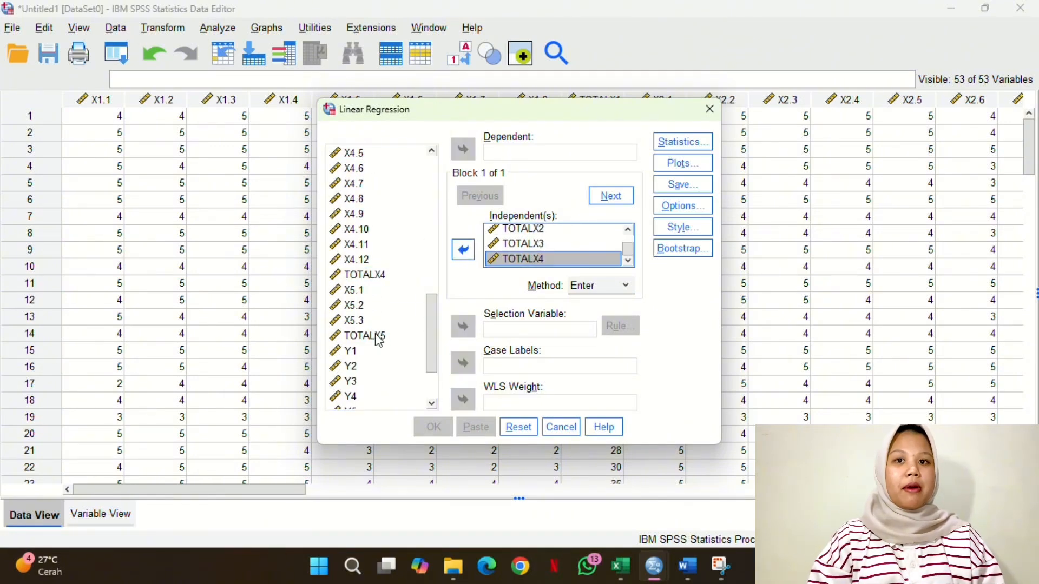
{"action": "left_click", "coordinate": [376, 336]}
{"action": "left_click", "coordinate": [463, 250]}
- Assign TOTALY as the dependent variable of the regression
{"action": "scroll", "coordinate": [353, 352], "scroll_direction": "down", "scroll_amount": 3}
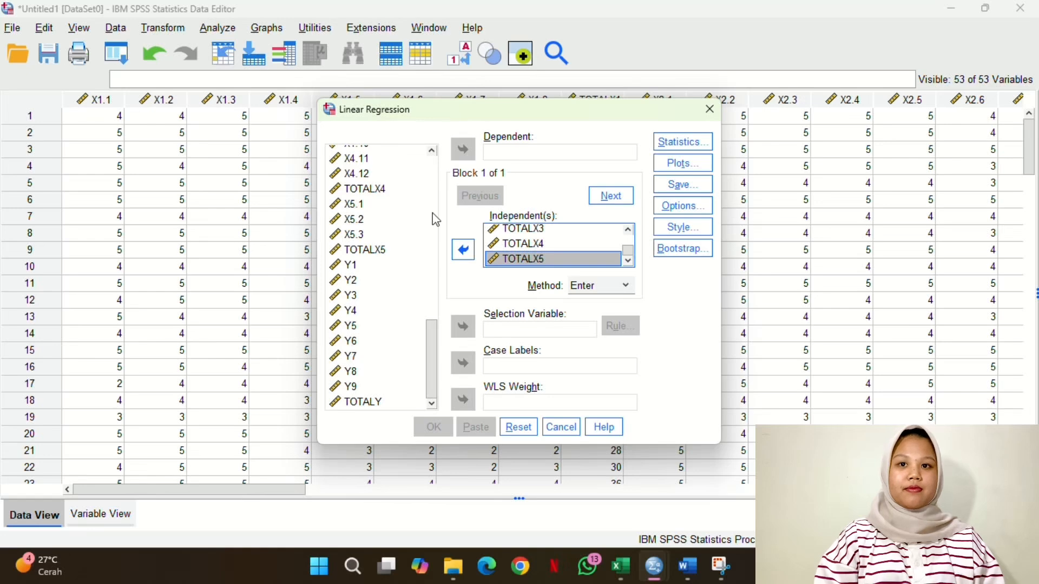
{"action": "left_click", "coordinate": [359, 402]}
{"action": "left_click", "coordinate": [464, 150]}
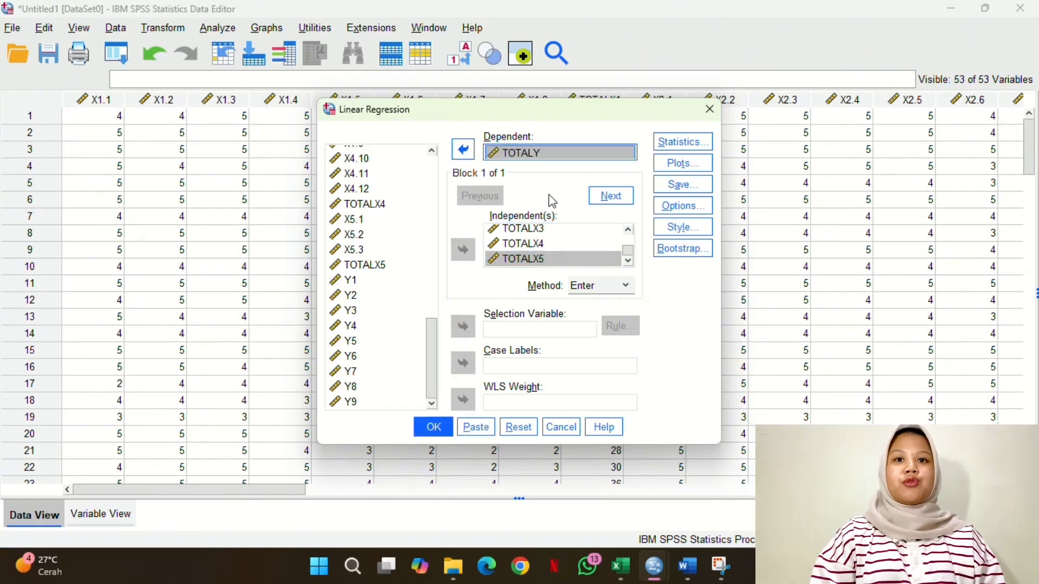
- Include Collinearity diagnostics in the regression statistics
{"action": "left_click", "coordinate": [695, 143]}
{"action": "left_click", "coordinate": [517, 254]}
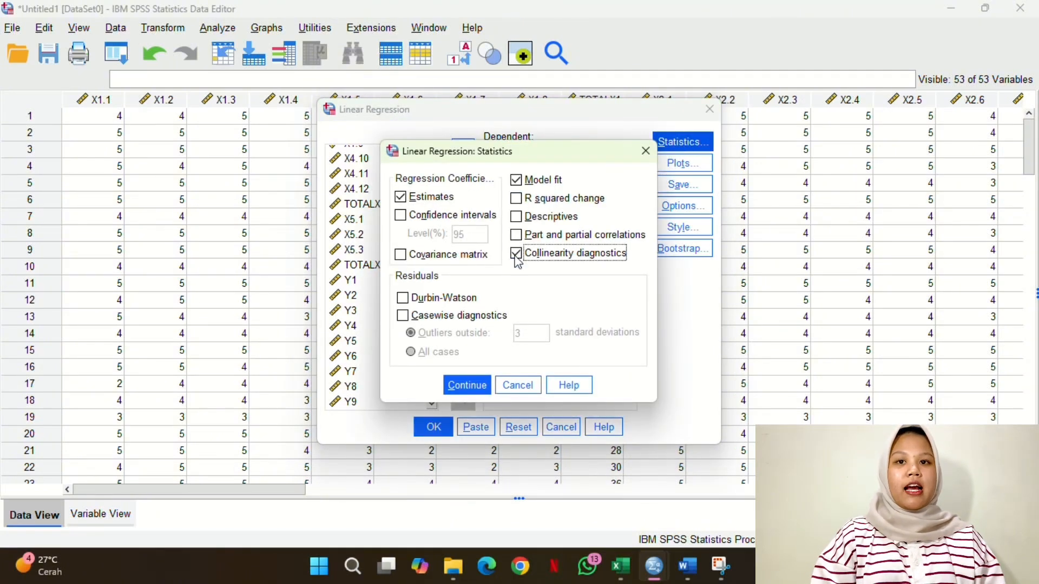
{"action": "left_click", "coordinate": [467, 385]}
- Define the regression scatter plot with *SRESID on the Y axis and *ZPRED on the X axis
{"action": "left_click", "coordinate": [683, 163]}
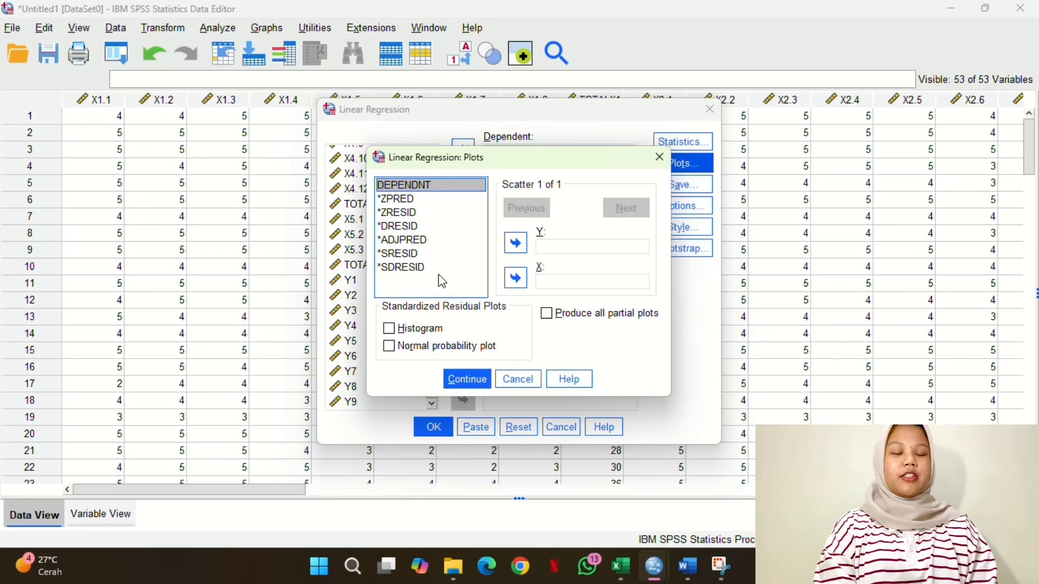
{"action": "left_click", "coordinate": [421, 268]}
{"action": "left_click", "coordinate": [468, 254]}
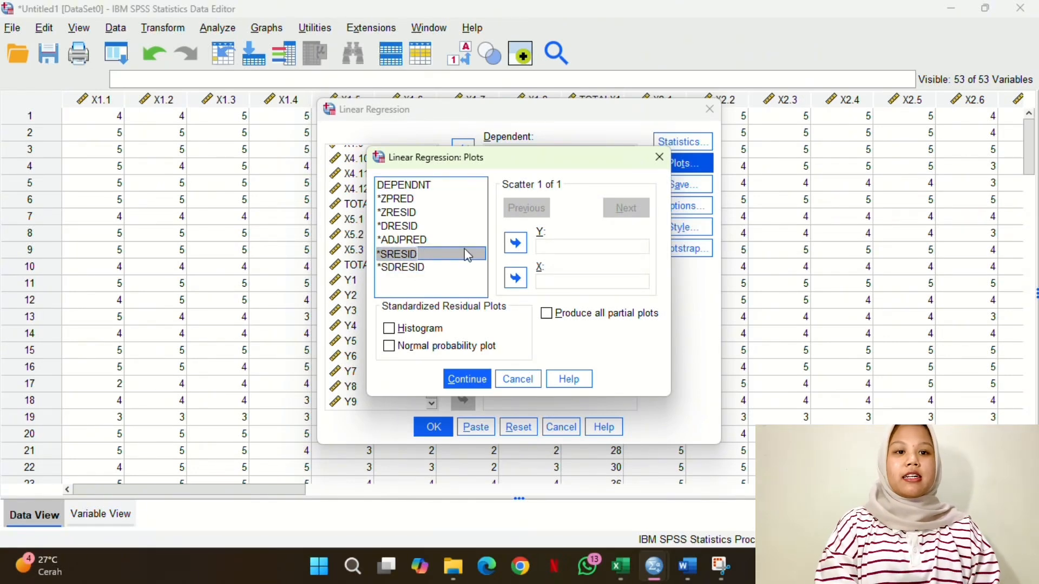
{"action": "left_click", "coordinate": [515, 243]}
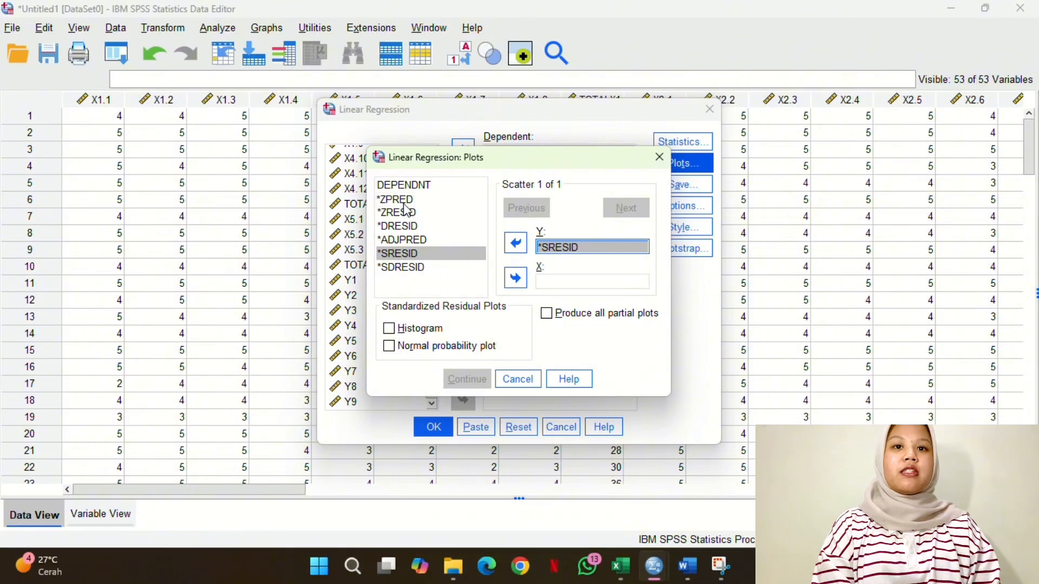
{"action": "left_click", "coordinate": [403, 199]}
{"action": "left_click", "coordinate": [514, 278]}
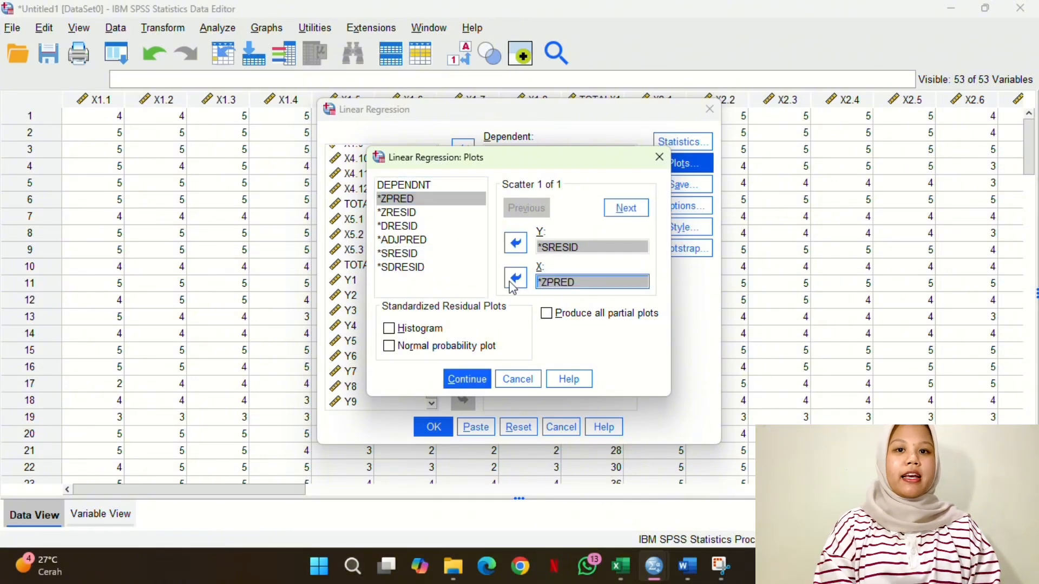
- Include the histogram and normal probability plot among the standardized residual plots
{"action": "left_click", "coordinate": [388, 328]}
{"action": "left_click", "coordinate": [388, 346]}
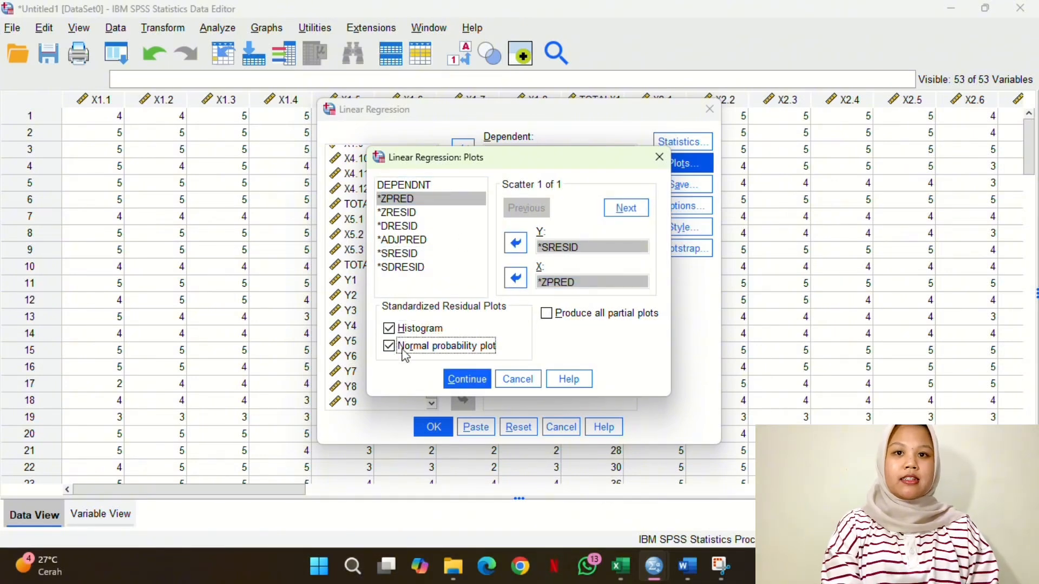
{"action": "left_click", "coordinate": [462, 380]}
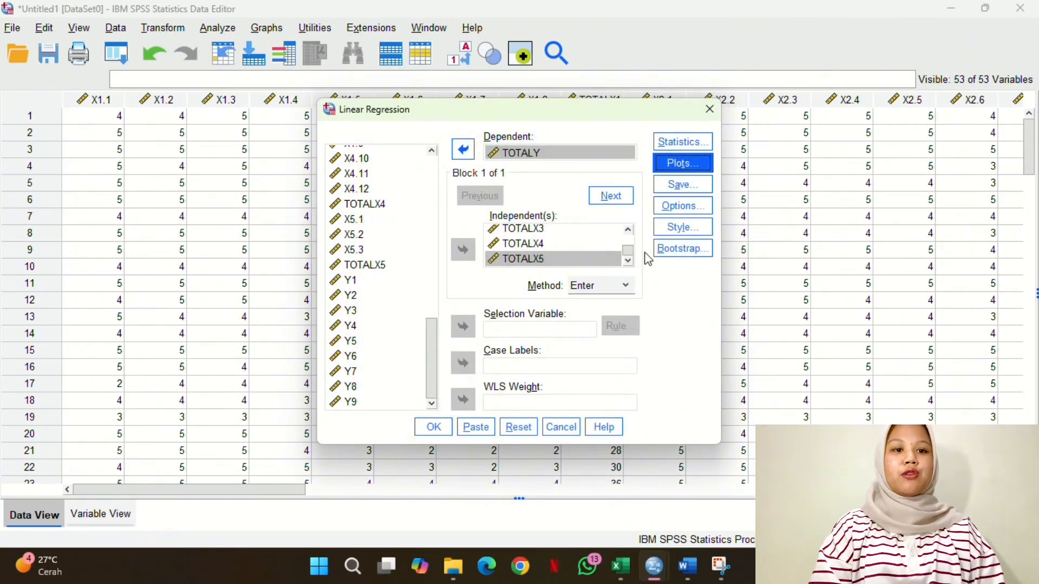
- Save the unstandardized predicted values with the model, run the regression and look through its output
{"action": "left_click", "coordinate": [665, 187]}
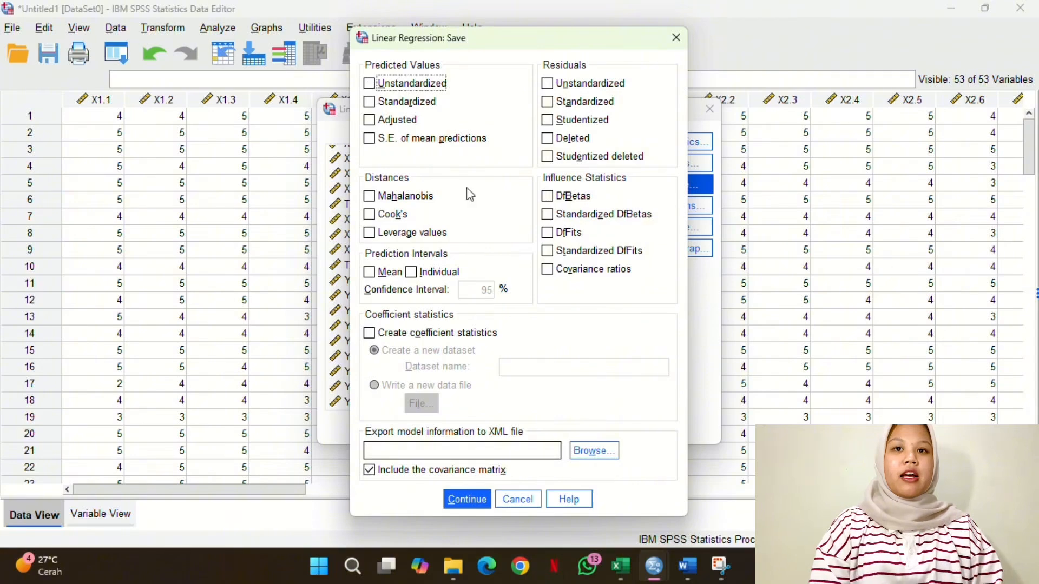
{"action": "left_click", "coordinate": [370, 84]}
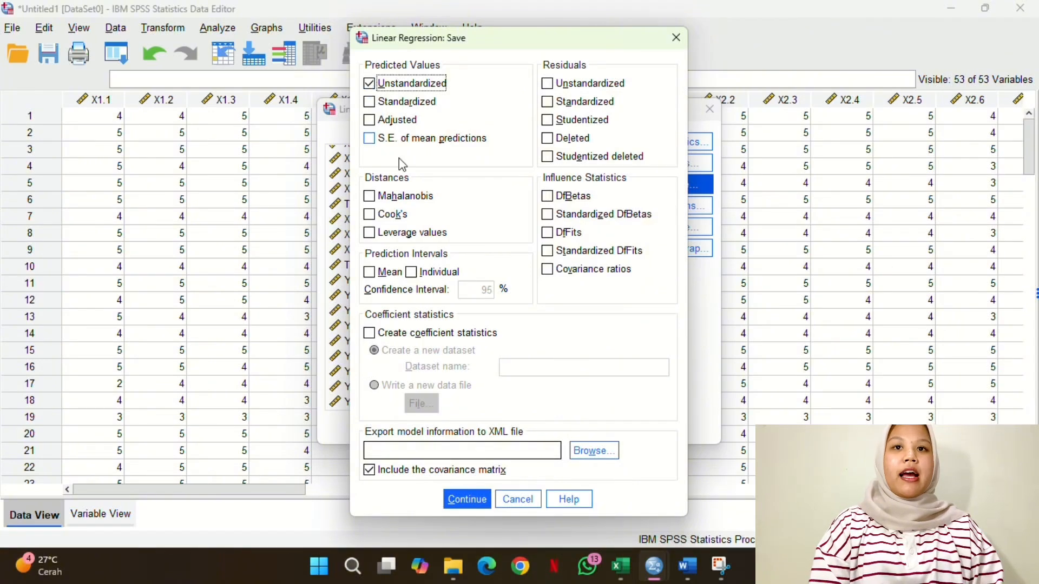
{"action": "left_click", "coordinate": [465, 499]}
{"action": "left_click", "coordinate": [433, 427]}
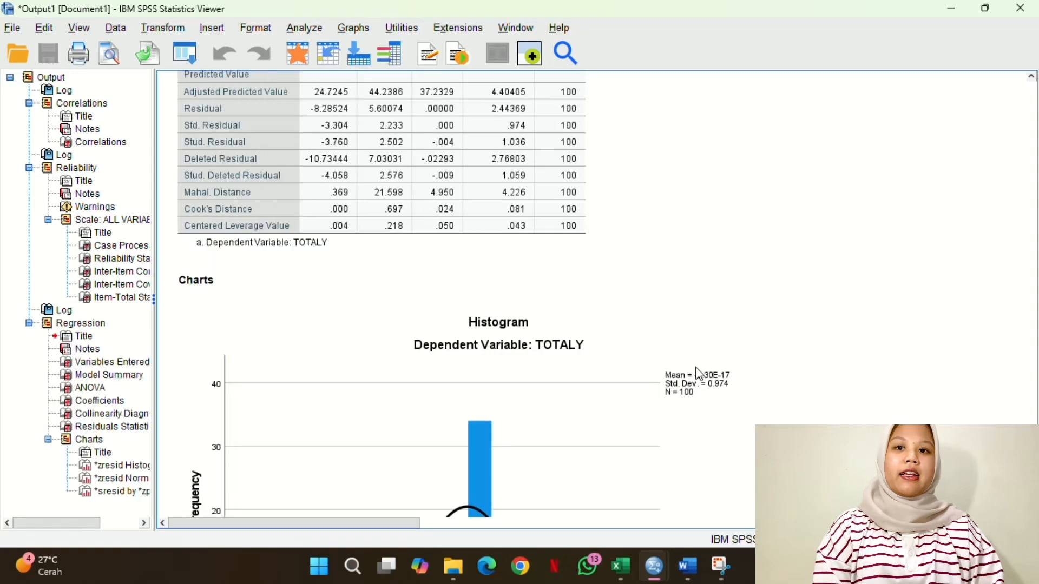
{"action": "scroll", "coordinate": [744, 369], "scroll_direction": "up", "scroll_amount": 15}
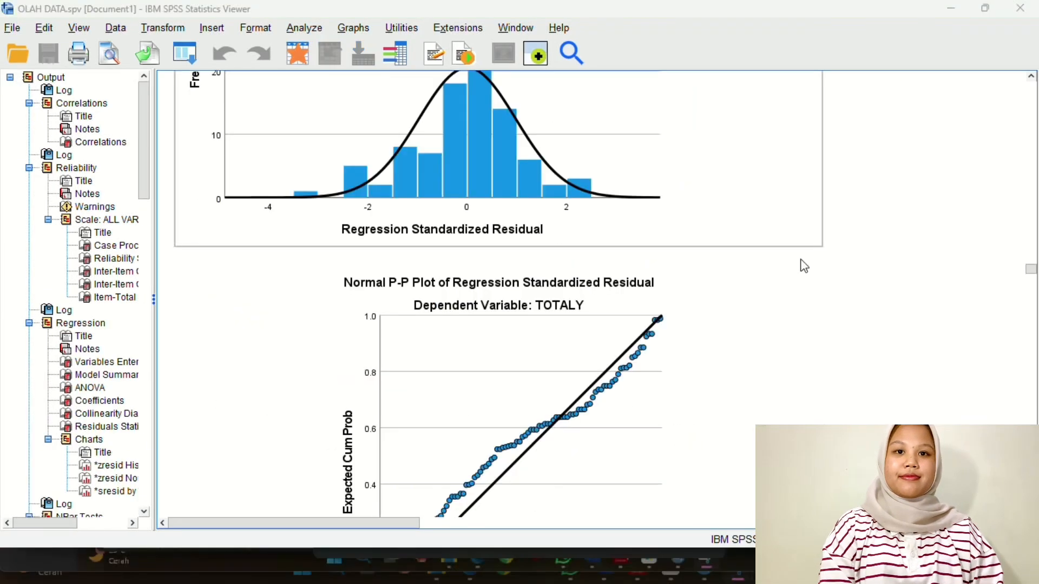
{"action": "scroll", "coordinate": [804, 266], "scroll_direction": "down", "scroll_amount": 5}
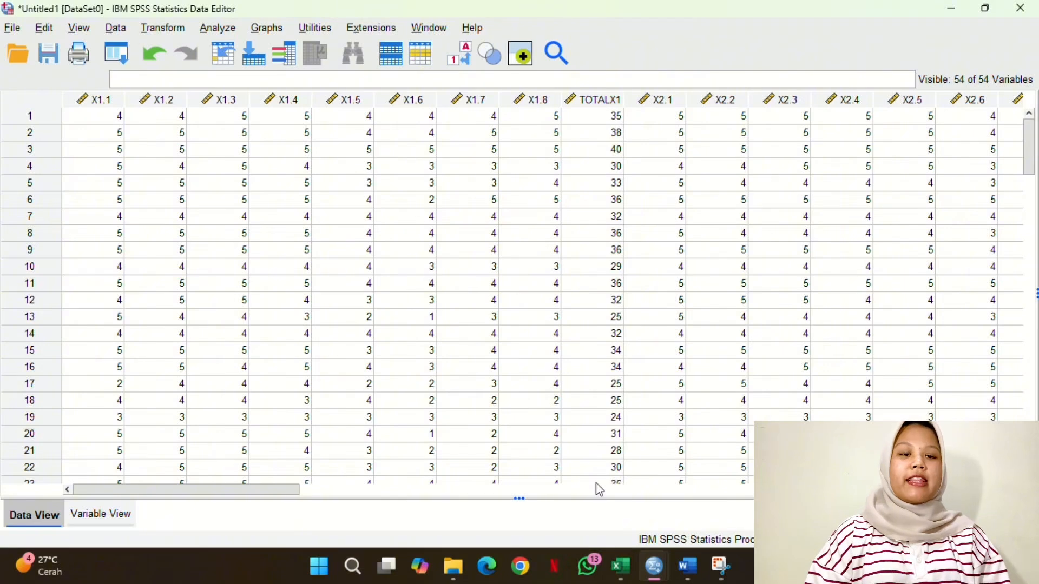
- Run a legacy nonparametric 1-Sample K-S test for the Normal distribution on the Unstandardized Predicted Value variable
{"action": "left_click", "coordinate": [215, 29]}
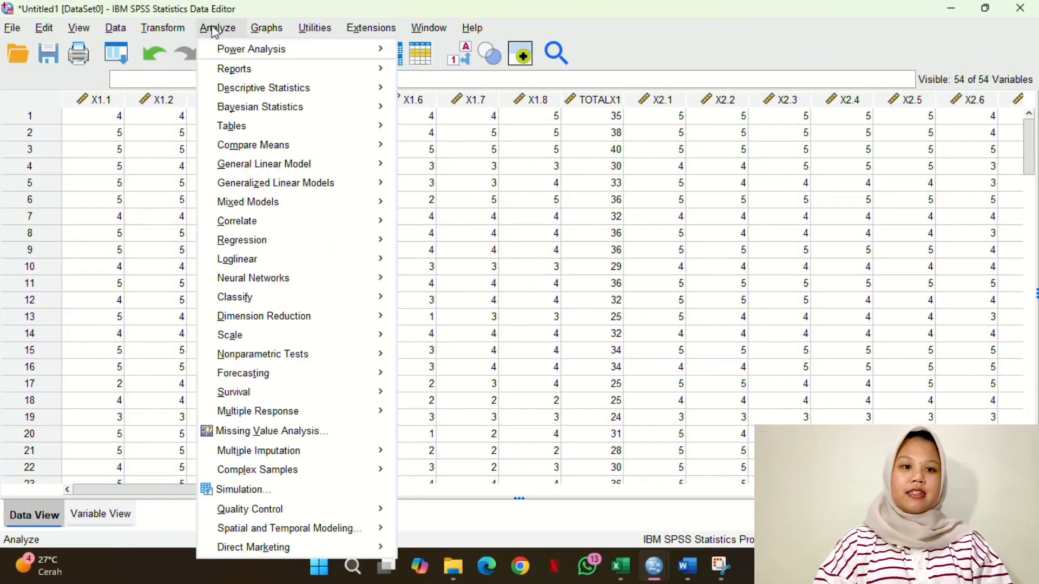
{"action": "mouse_move", "coordinate": [299, 361]}
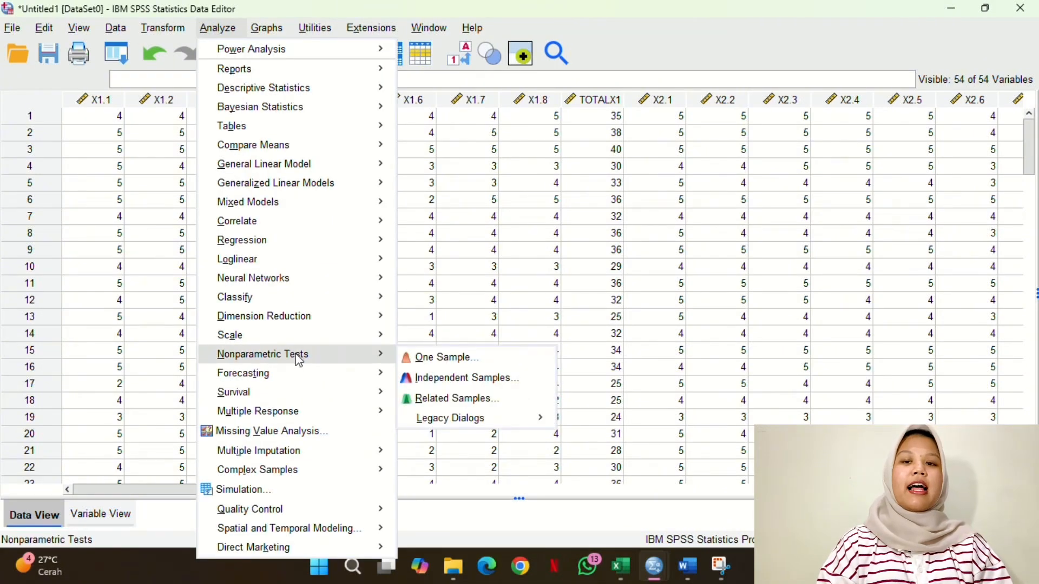
{"action": "mouse_move", "coordinate": [433, 424]}
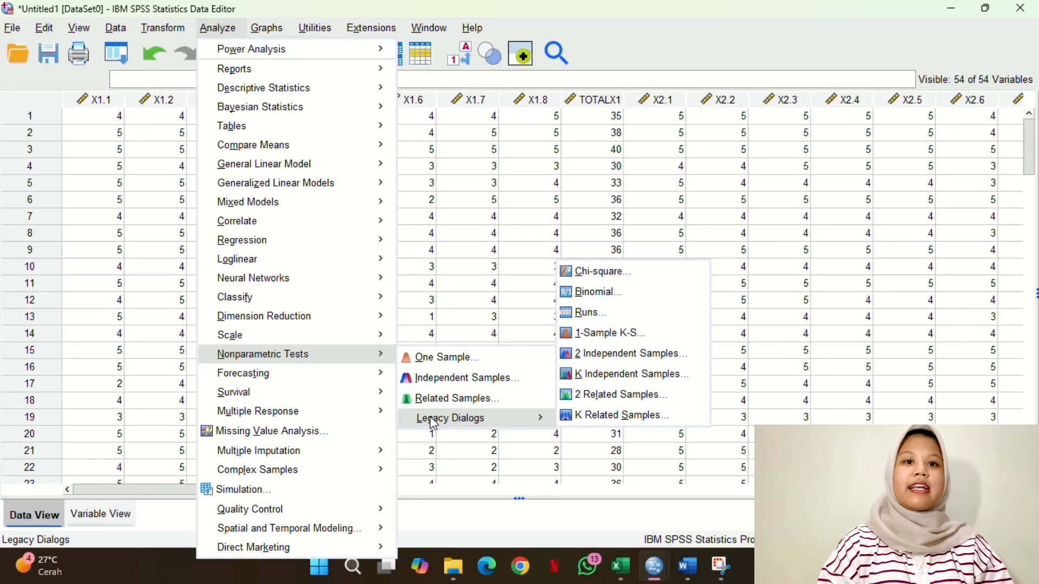
{"action": "left_click", "coordinate": [591, 344]}
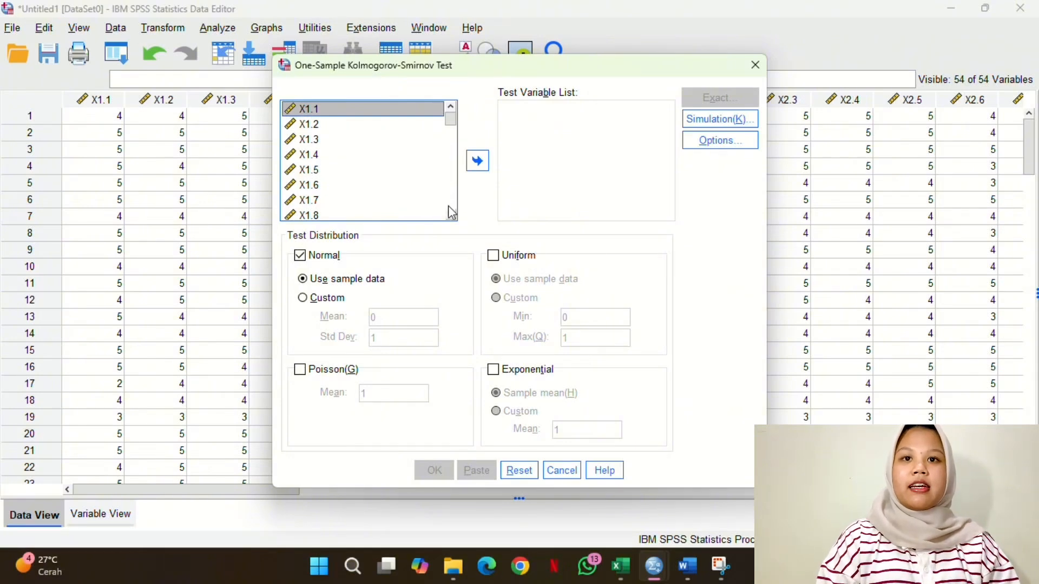
{"action": "left_click_drag", "start_coordinate": [451, 118], "coordinate": [450, 203]}
{"action": "left_click", "coordinate": [419, 213]}
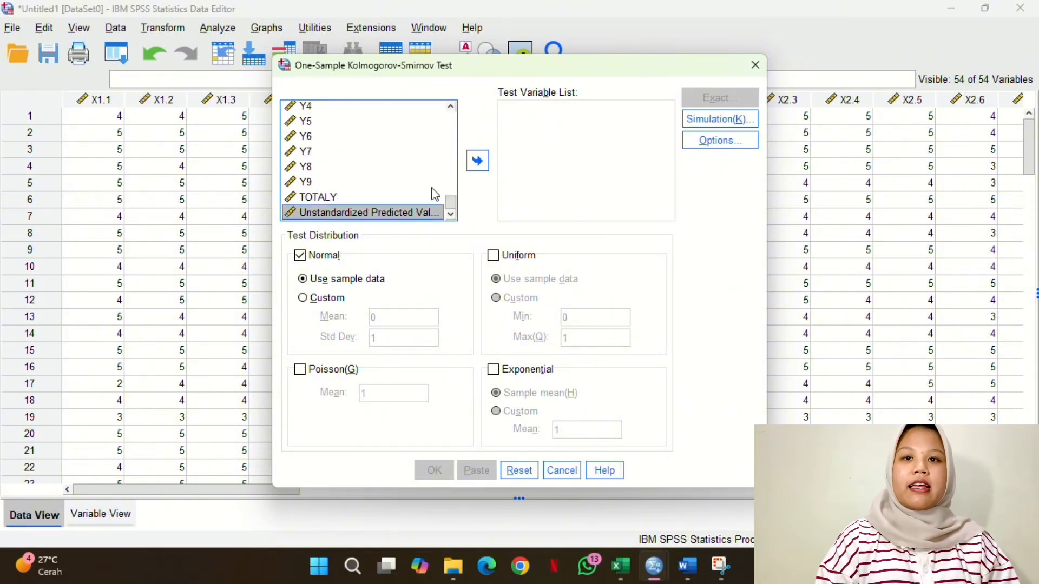
{"action": "left_click", "coordinate": [478, 160]}
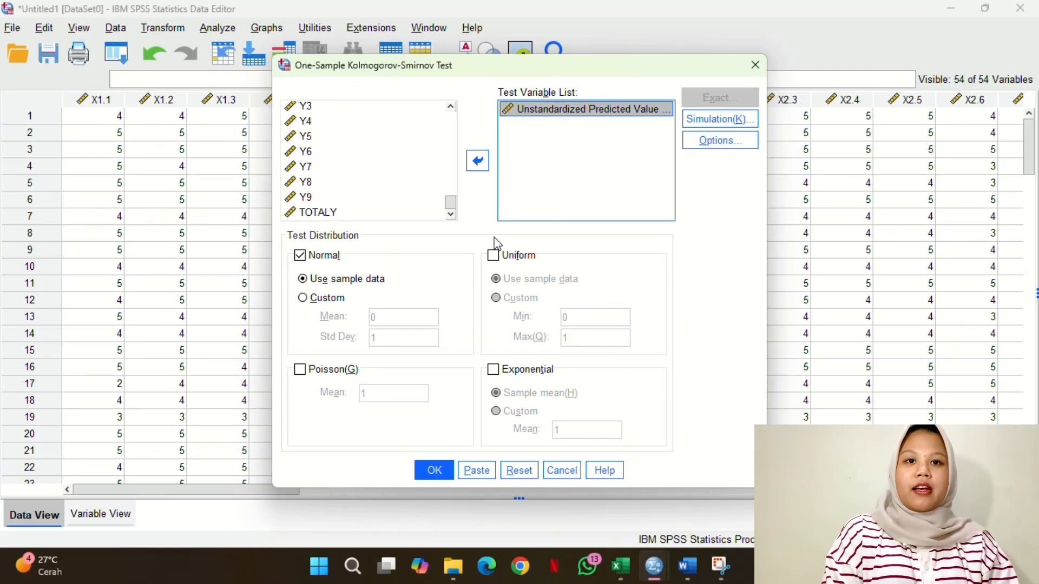
{"action": "left_click", "coordinate": [434, 471]}
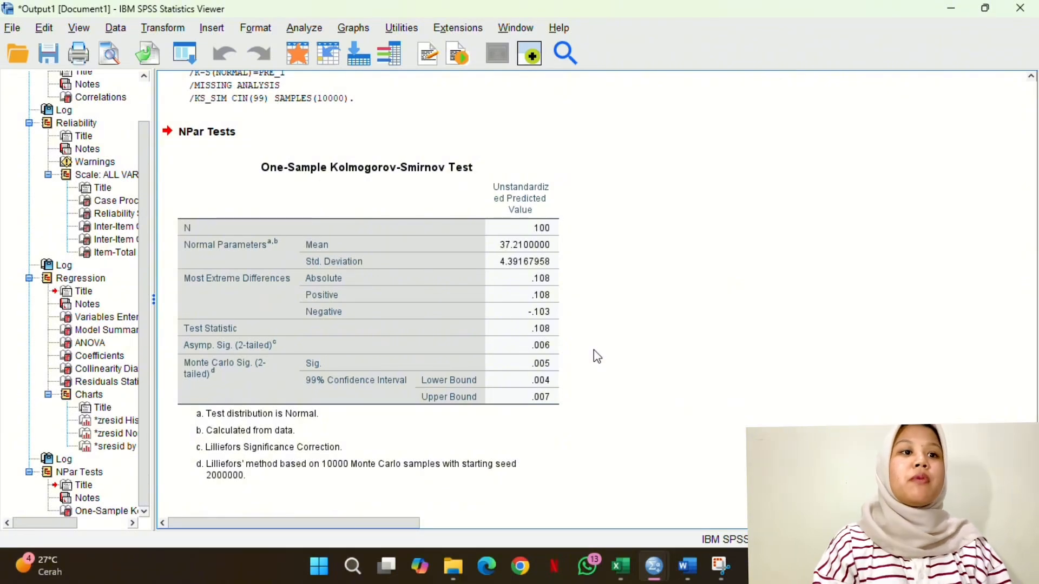
- Return from the output viewer to the Untitled1 dataset
{"action": "mouse_move", "coordinate": [654, 567]}
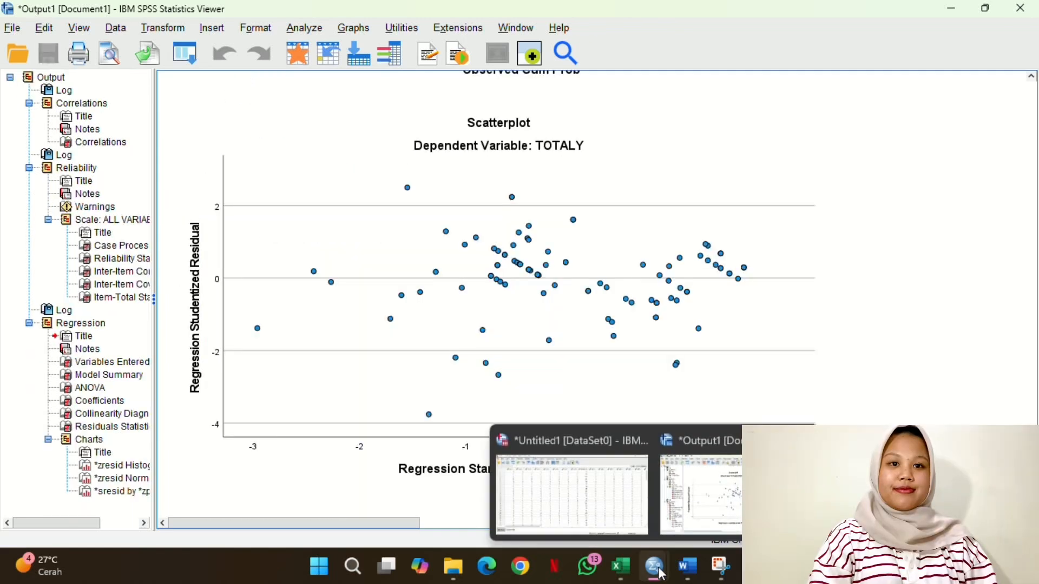
{"action": "left_click", "coordinate": [595, 485]}
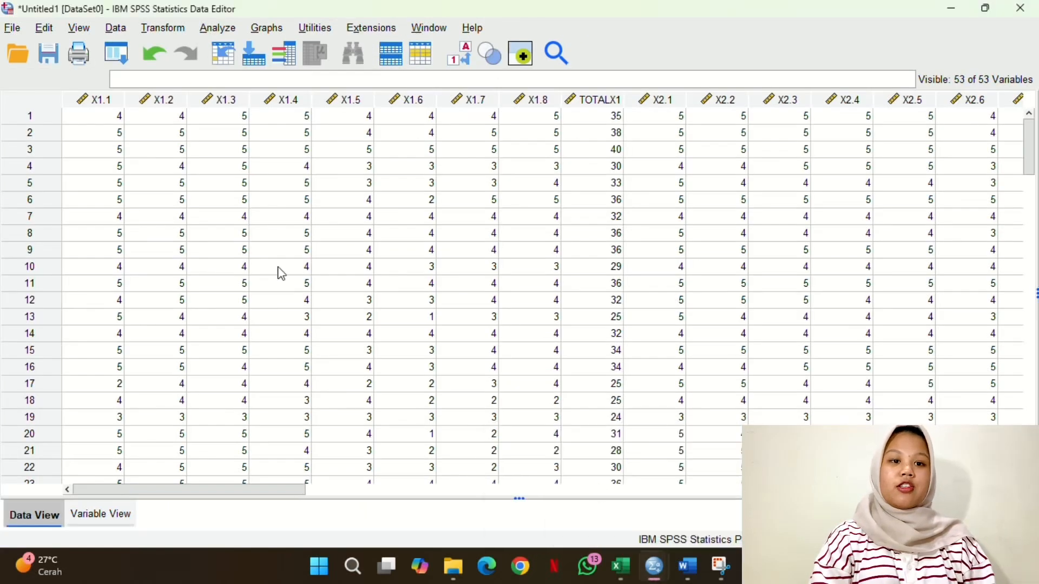
- Start a Reliability Analysis and add X1.1 through X1.8 as its items
{"action": "left_click", "coordinate": [216, 29]}
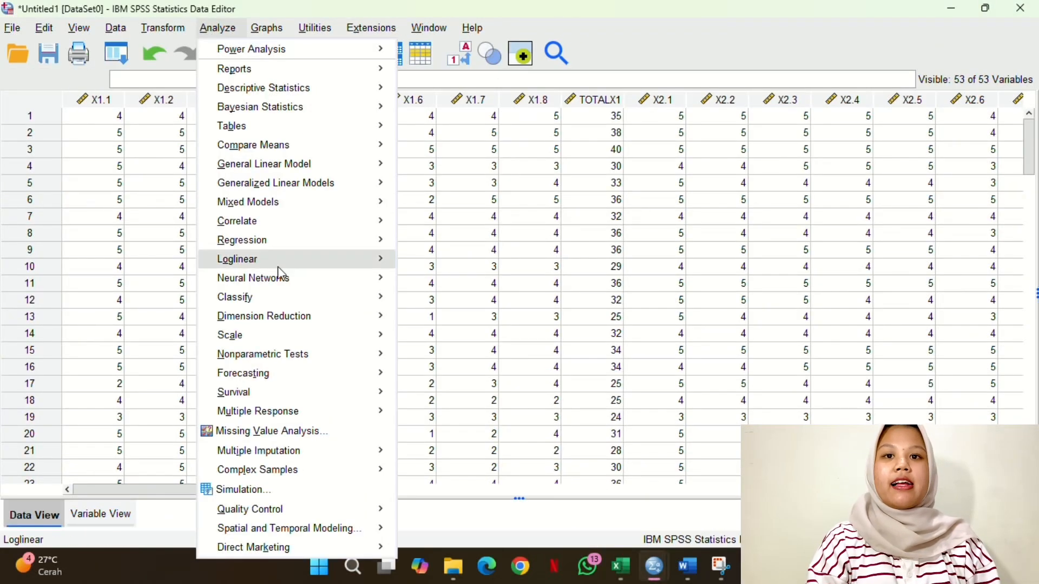
{"action": "mouse_move", "coordinate": [282, 336]}
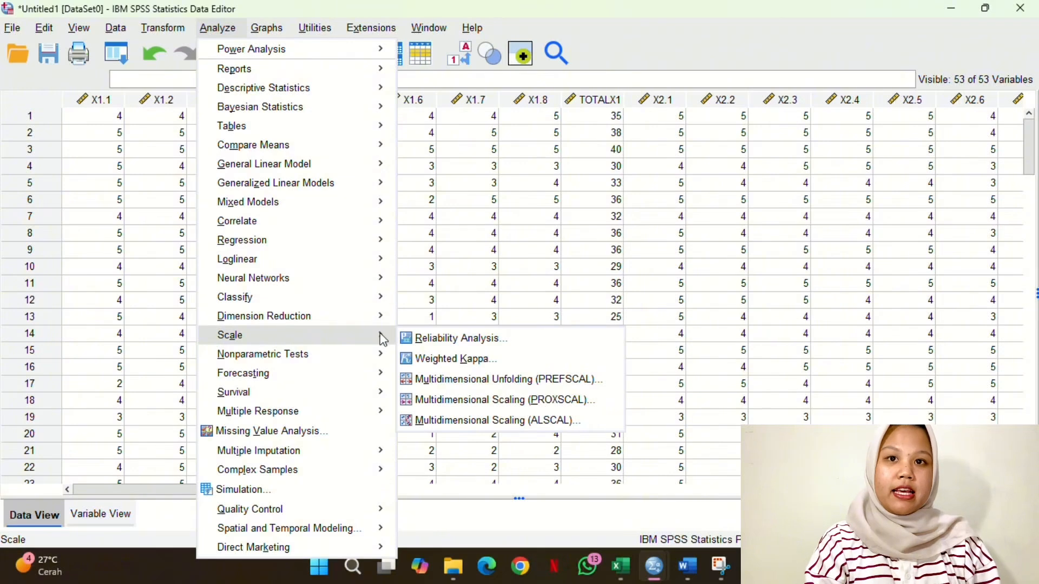
{"action": "left_click", "coordinate": [433, 340]}
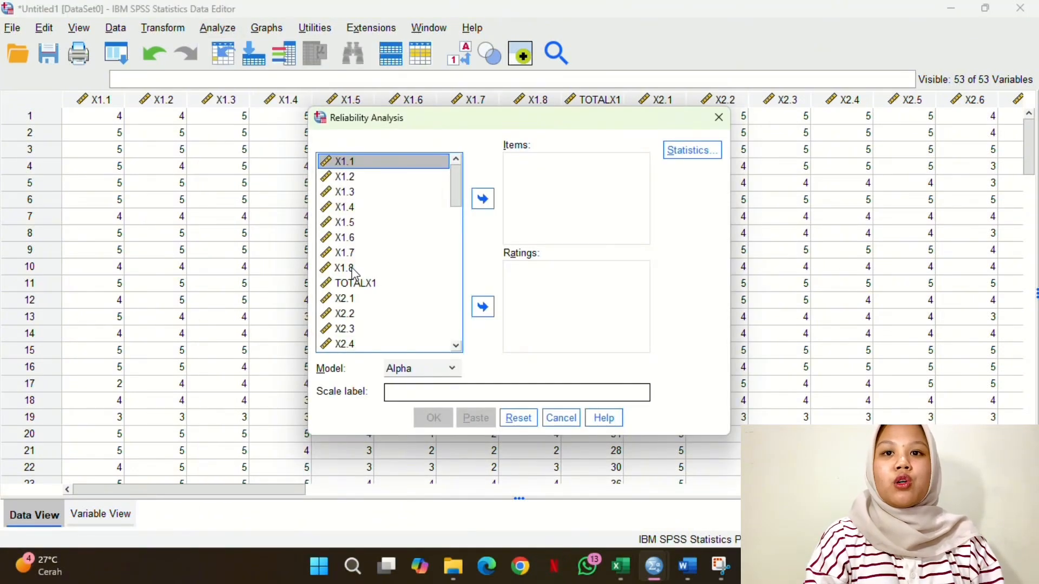
{"action": "left_click", "coordinate": [351, 269], "text": "shift"}
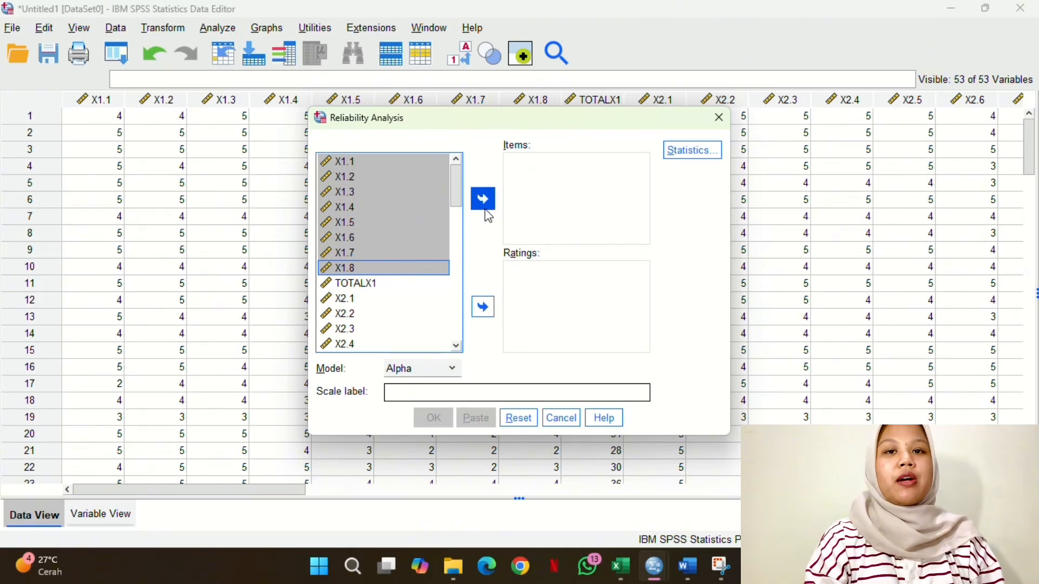
{"action": "left_click", "coordinate": [485, 209]}
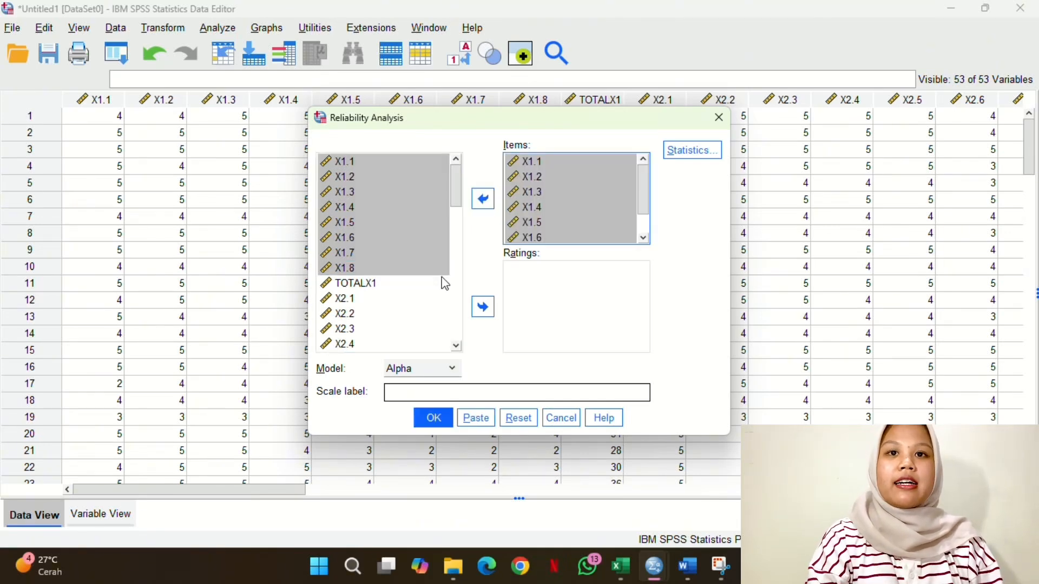
- Add X2.1 through X2.10 and X3.1 through X3.5 to the reliability items, leaving out the total variables
{"action": "left_click", "coordinate": [393, 302]}
{"action": "scroll", "coordinate": [394, 301], "scroll_direction": "down", "scroll_amount": 3}
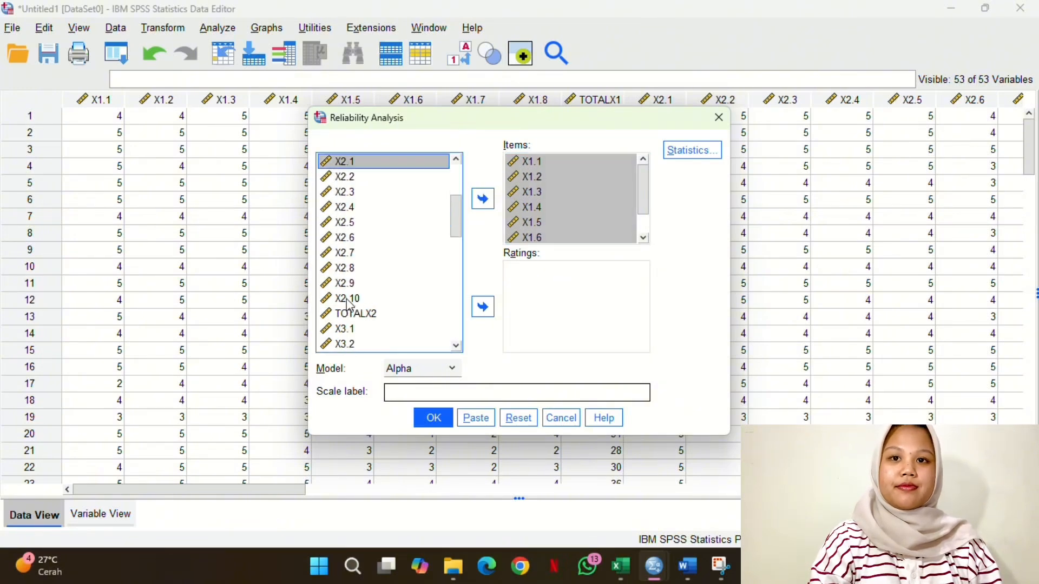
{"action": "left_click", "coordinate": [349, 299], "text": "shift"}
{"action": "left_click", "coordinate": [482, 198]}
{"action": "scroll", "coordinate": [378, 320], "scroll_direction": "down", "scroll_amount": 3}
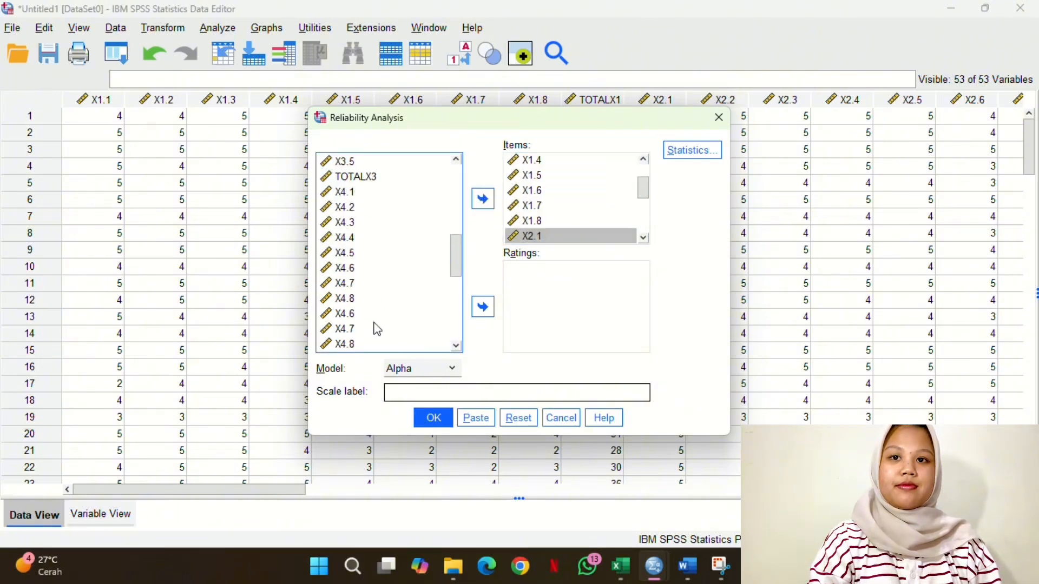
{"action": "left_click", "coordinate": [357, 161]}
{"action": "left_click", "coordinate": [480, 201]}
- Add X4.1 through X4.12 to the reliability items without TOTALX4
{"action": "left_click", "coordinate": [368, 192]}
{"action": "scroll", "coordinate": [382, 249], "scroll_direction": "down", "scroll_amount": 2}
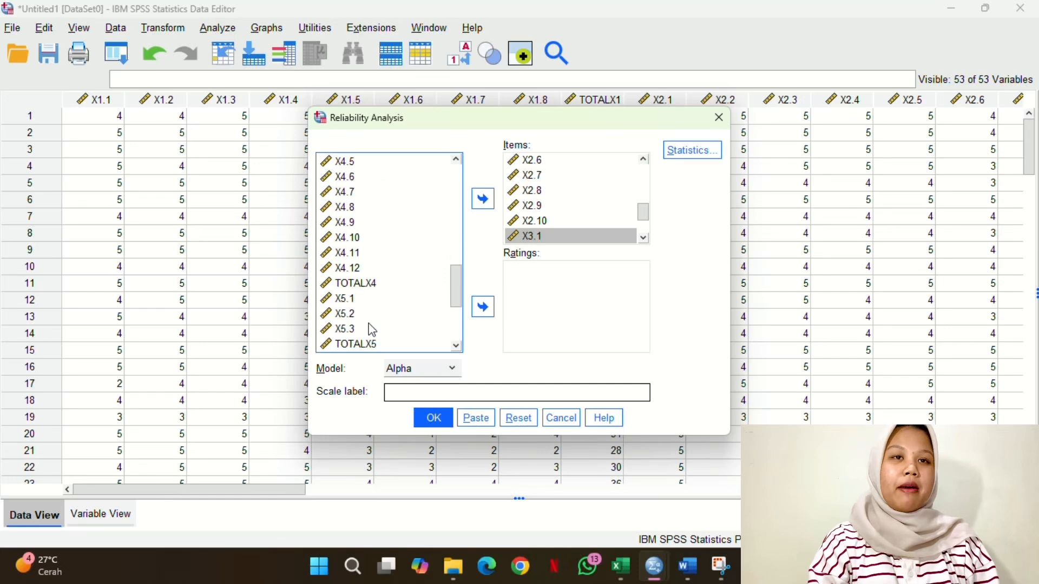
{"action": "left_click", "coordinate": [360, 268], "text": "shift"}
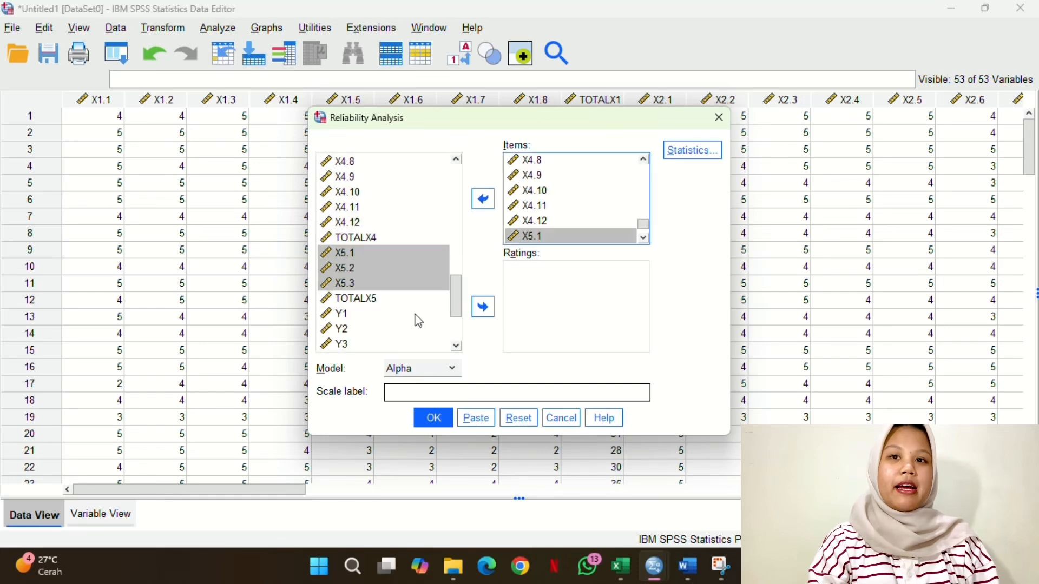
{"action": "scroll", "coordinate": [417, 318], "scroll_direction": "down", "scroll_amount": 2}
{"action": "scroll", "coordinate": [547, 232], "scroll_direction": "down", "scroll_amount": 1}
{"action": "left_click", "coordinate": [482, 194]}
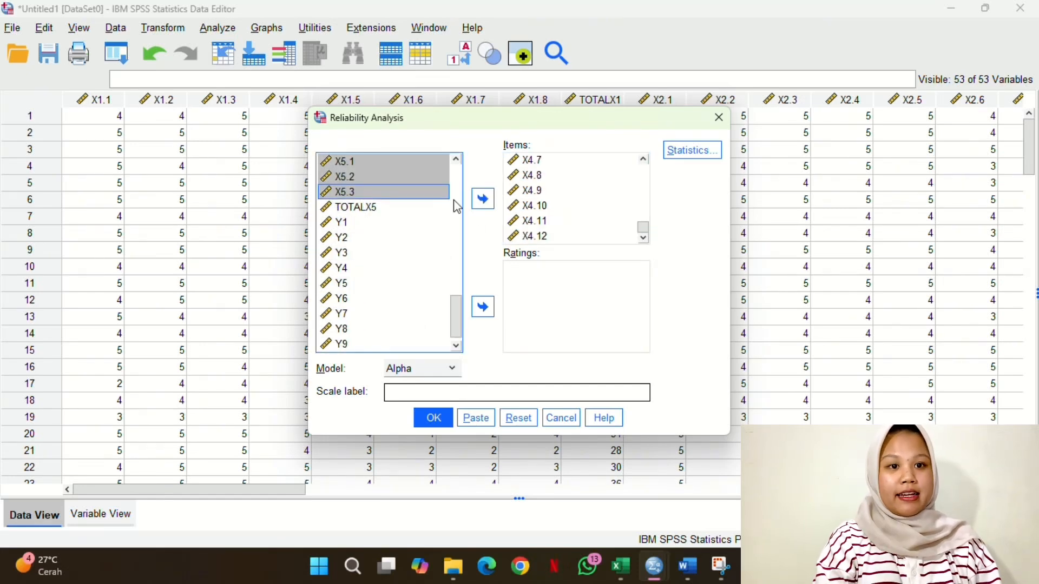
- Add X5.1 through X5.3 and Y1 through Y9 to the reliability items, leaving out TOTALX5 and VAR00020
{"action": "left_click", "coordinate": [395, 239]}
{"action": "scroll", "coordinate": [393, 242], "scroll_direction": "up", "scroll_amount": 2}
{"action": "left_click", "coordinate": [386, 254]}
{"action": "left_click", "coordinate": [378, 286], "text": "shift"}
{"action": "left_click", "coordinate": [483, 199]}
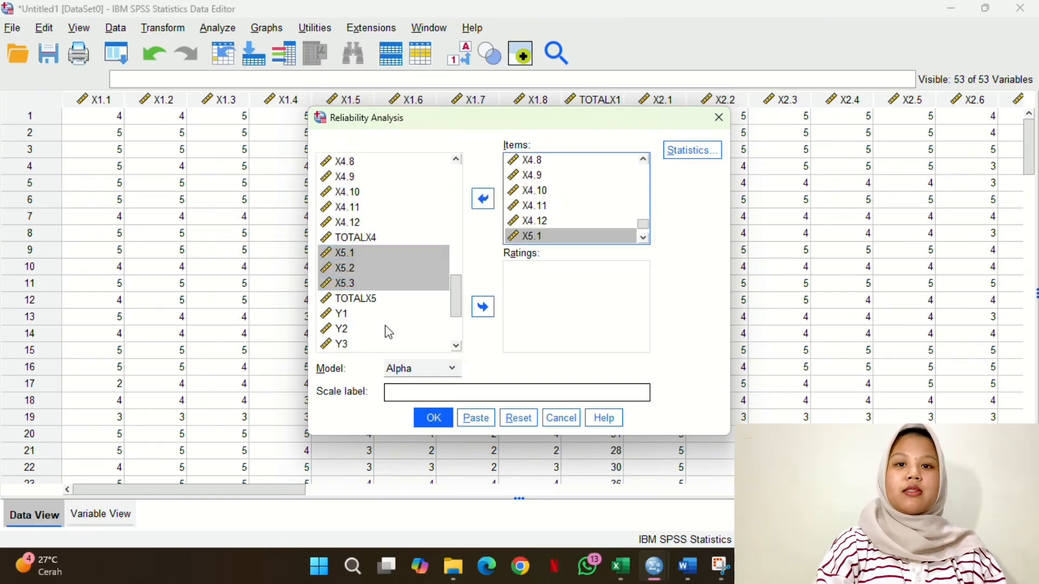
{"action": "scroll", "coordinate": [529, 229], "scroll_direction": "down", "scroll_amount": 1}
{"action": "scroll", "coordinate": [408, 308], "scroll_direction": "down", "scroll_amount": 3}
{"action": "left_click_drag", "start_coordinate": [368, 211], "coordinate": [368, 329]}
- Request inter-item correlations and covariances plus the scale if item deleted descriptives for the reliability analysis
{"action": "left_click", "coordinate": [693, 150]}
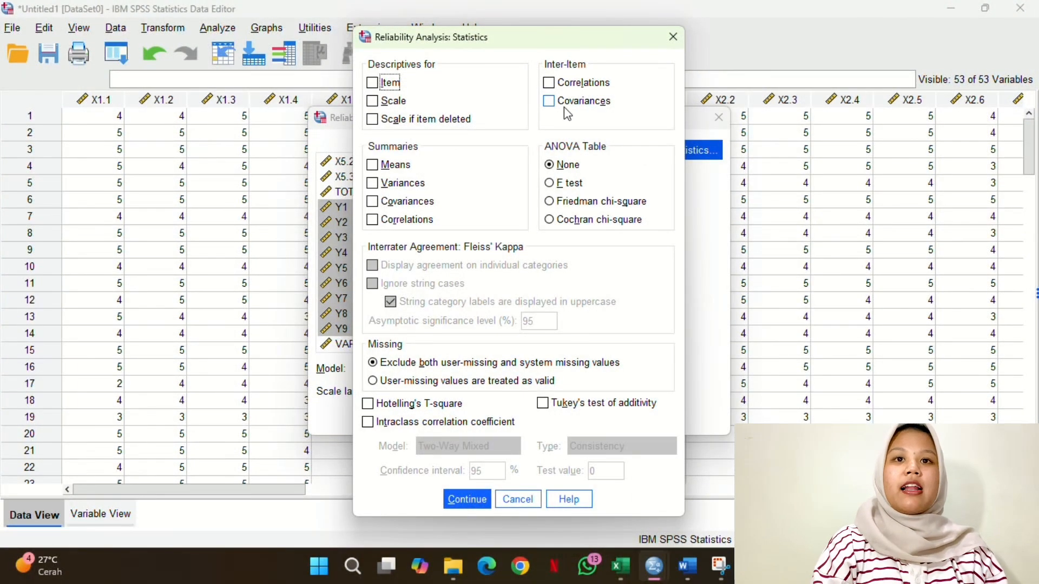
{"action": "left_click", "coordinate": [550, 83]}
{"action": "left_click", "coordinate": [550, 101]}
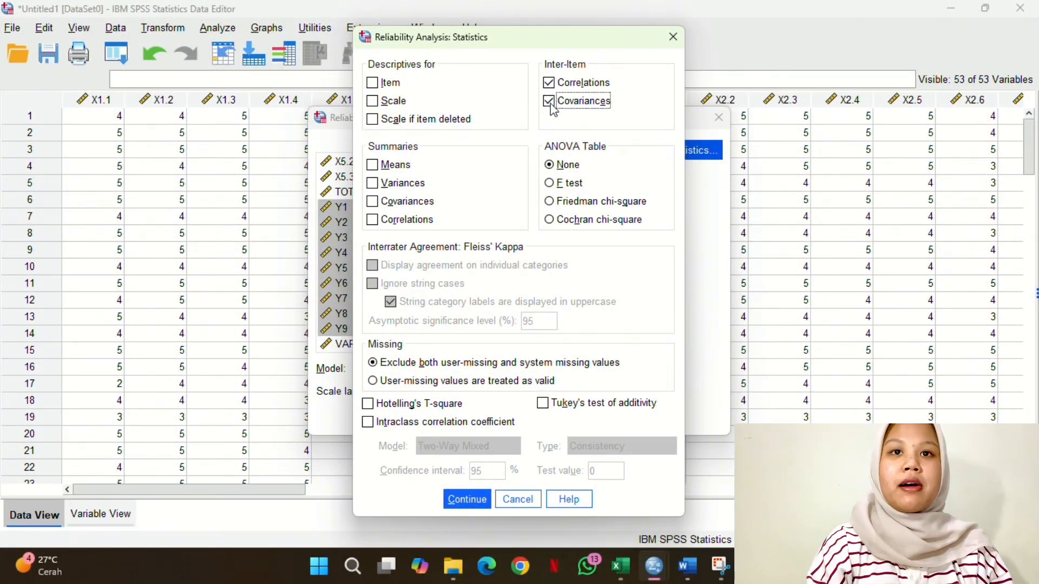
{"action": "left_click", "coordinate": [378, 120]}
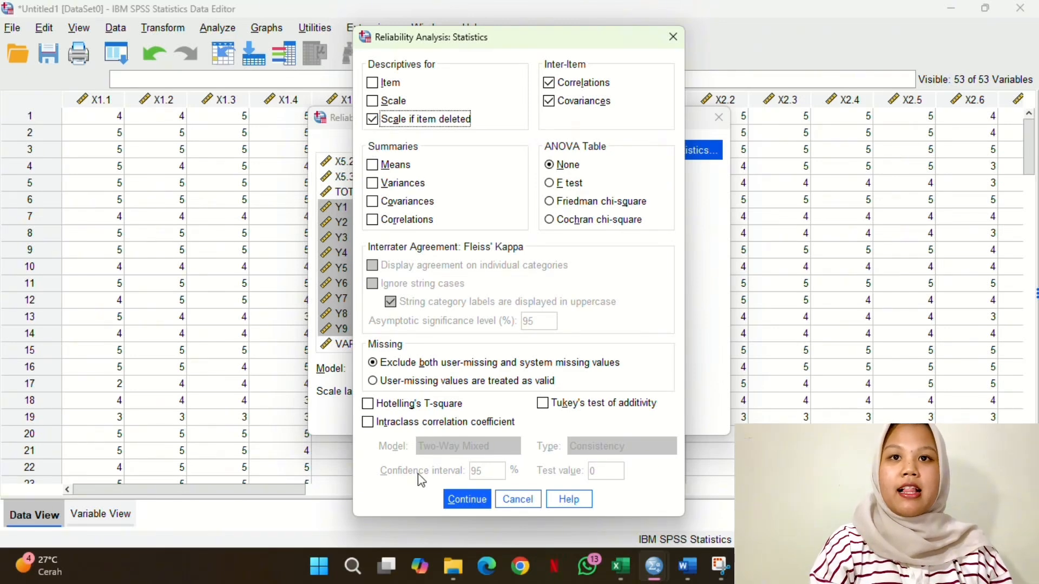
{"action": "left_click", "coordinate": [458, 501]}
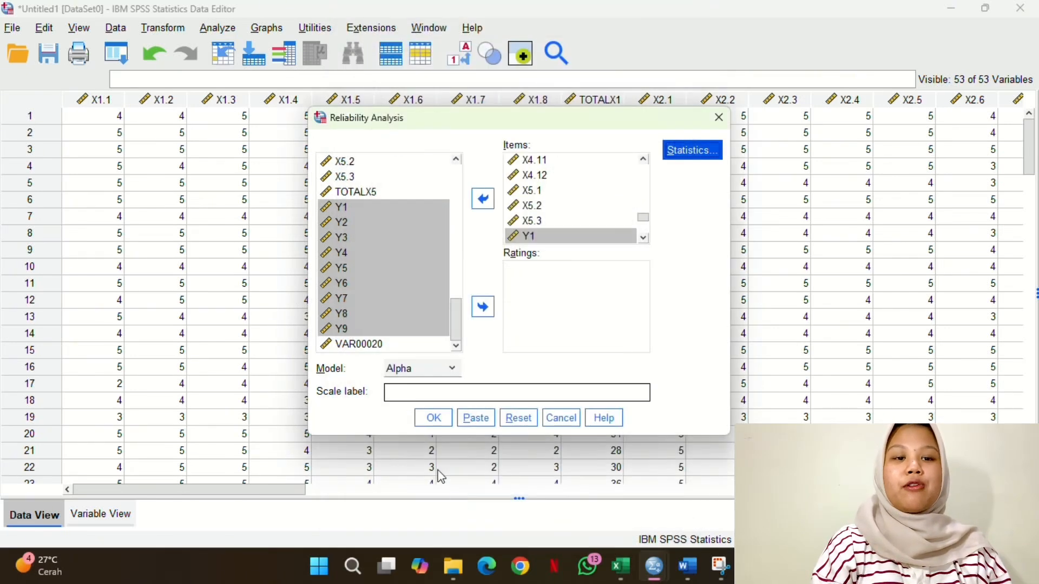
- Run the reliability analysis with the Alpha model and look through the output, including the regression's Residuals Statistics table
{"action": "left_click", "coordinate": [434, 418]}
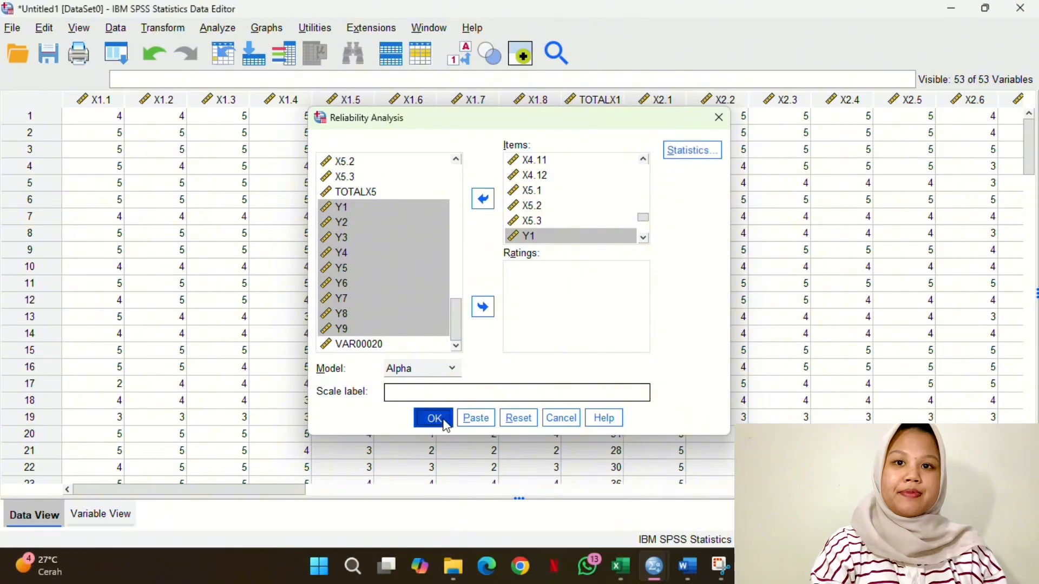
{"action": "scroll", "coordinate": [664, 211], "scroll_direction": "down", "scroll_amount": 10}
{"action": "scroll", "coordinate": [664, 211], "scroll_direction": "down", "scroll_amount": 15}
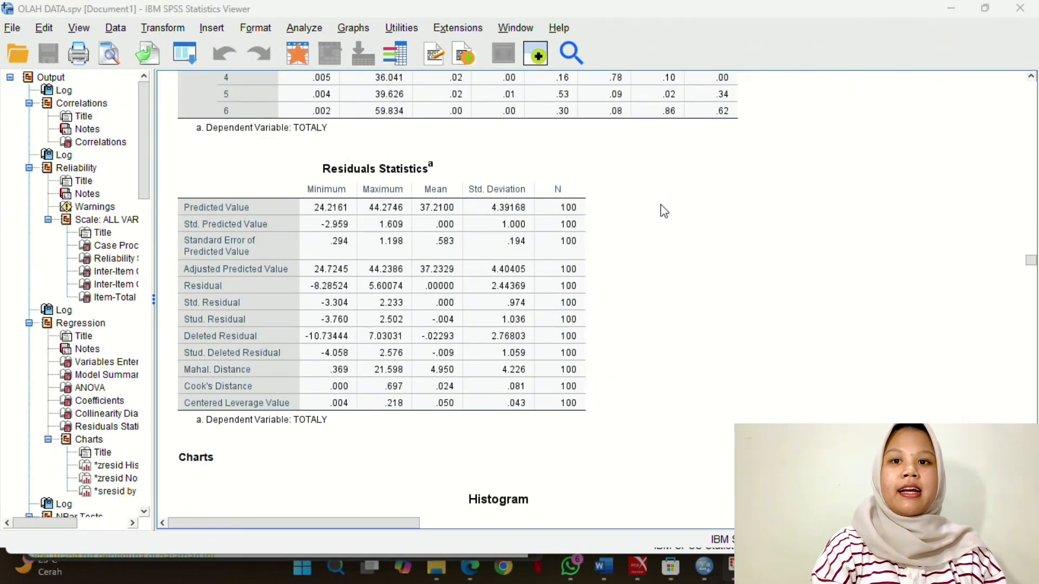
{"action": "scroll", "coordinate": [664, 211], "scroll_direction": "up", "scroll_amount": 5}
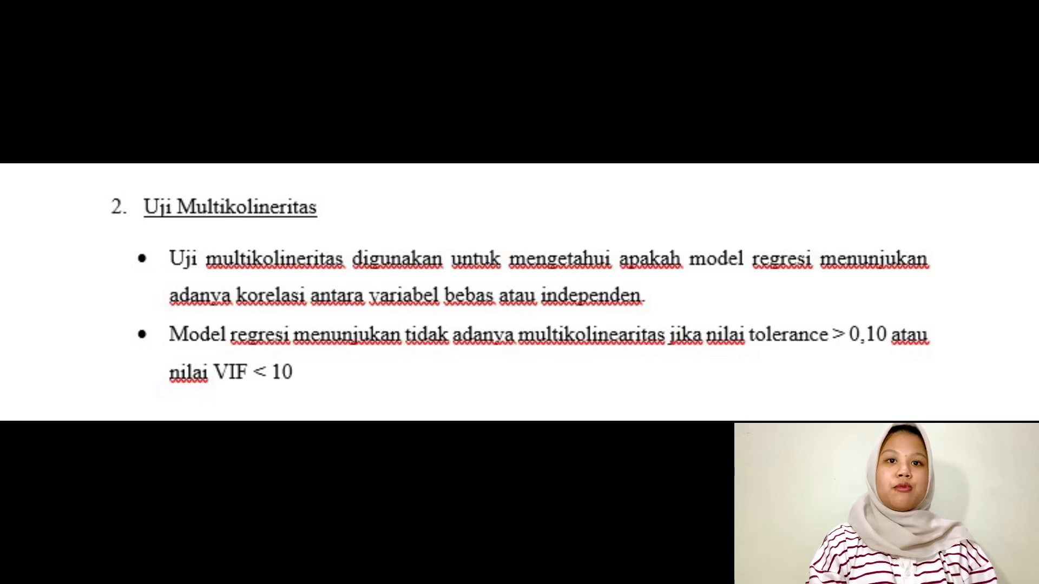